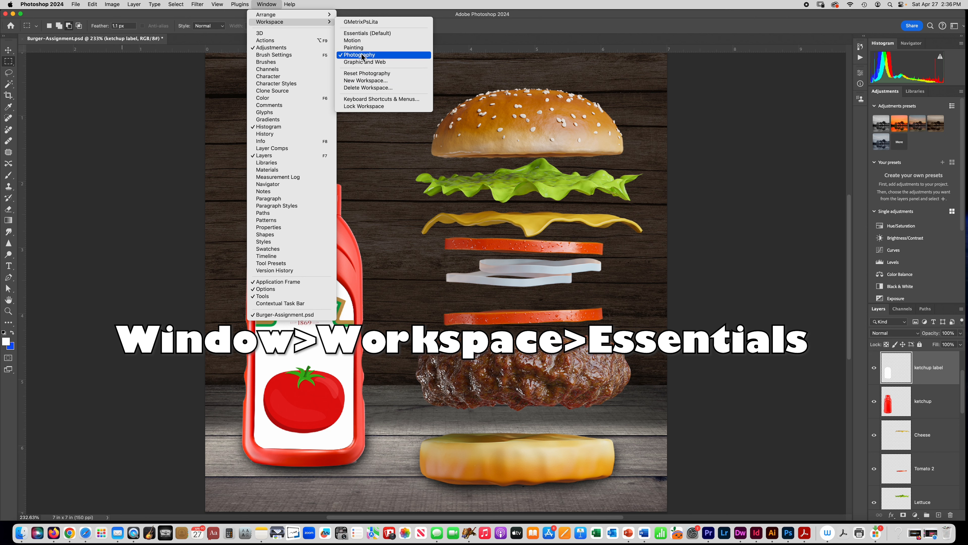
- Switch the workspace from Photography to Essentials (Default)
left_click(368, 34)
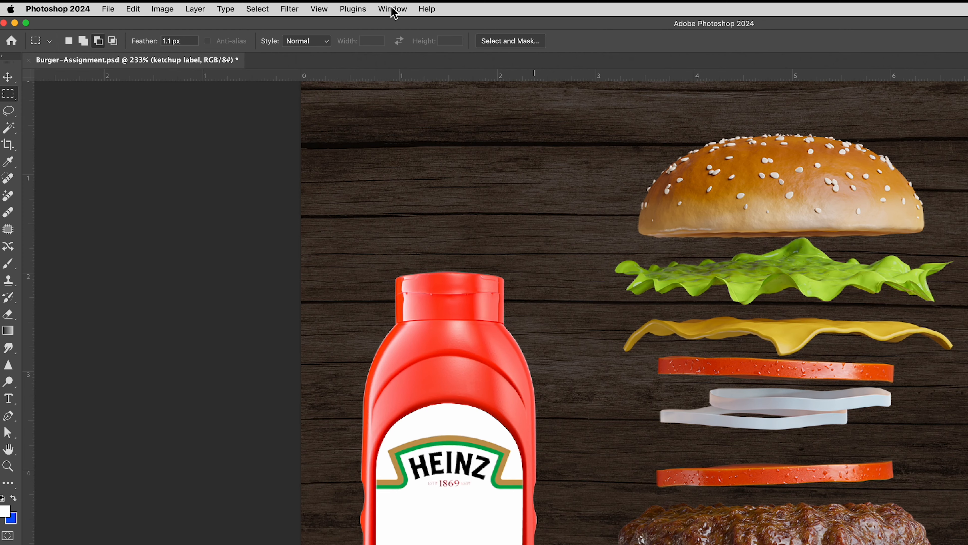
left_click(266, 4)
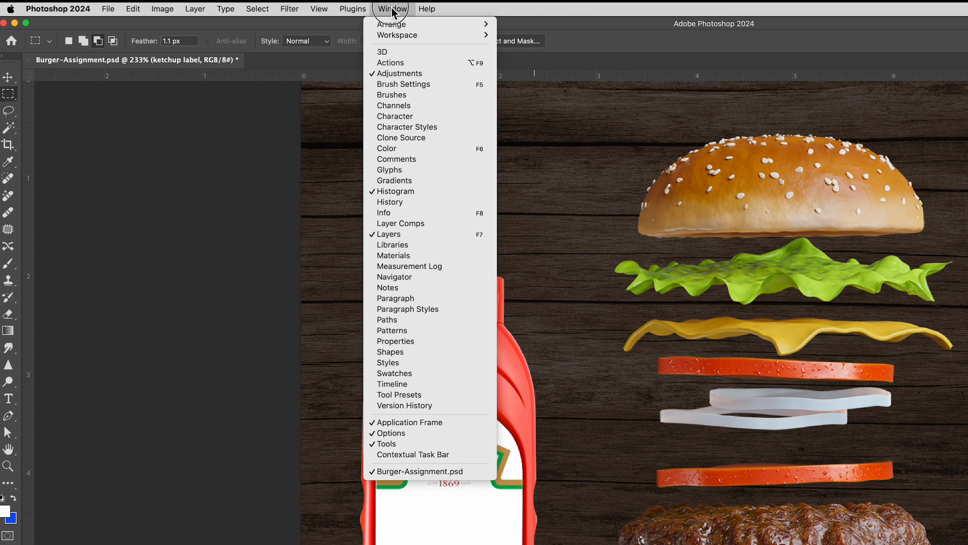
mouse_move(279, 21)
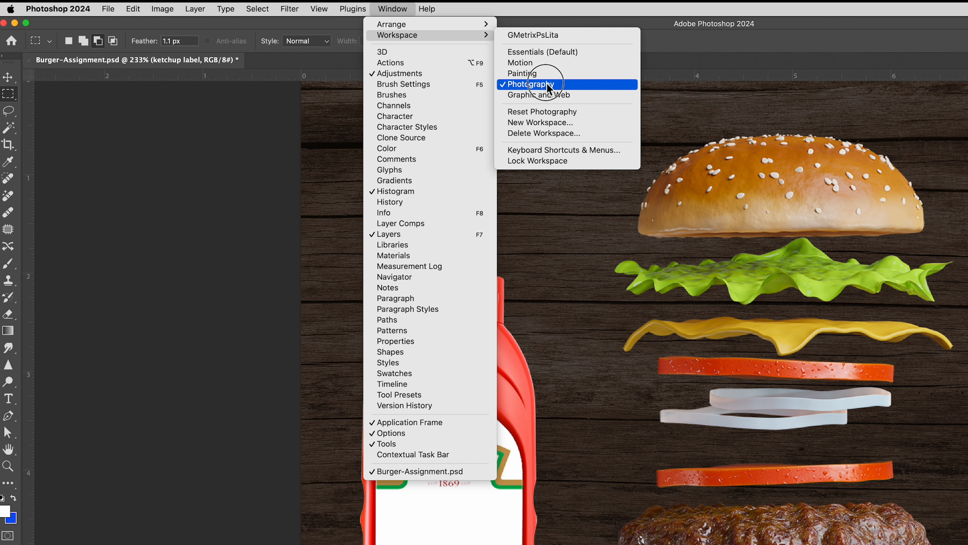
left_click(534, 54)
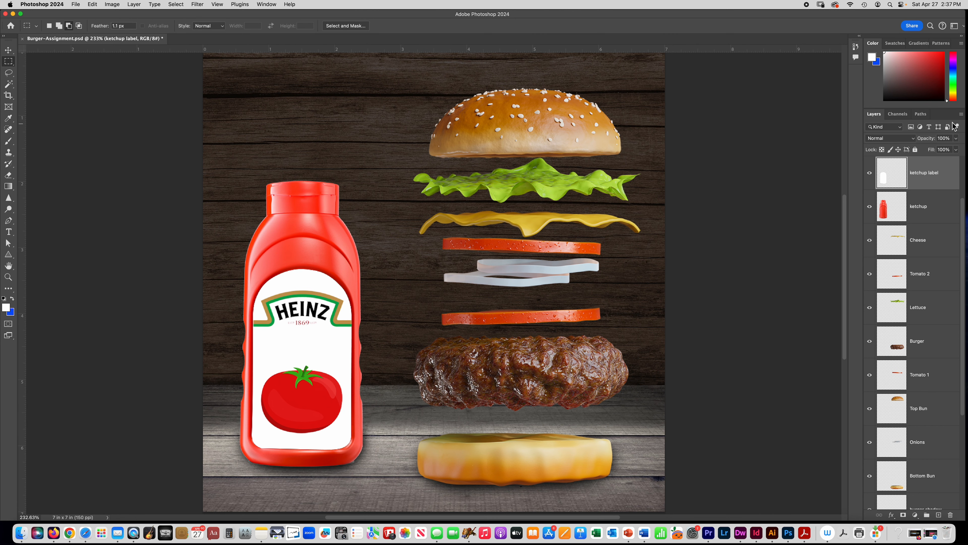
- Close the panel group that holds Layers, Channels and Paths
left_click(897, 114)
left_click(961, 114)
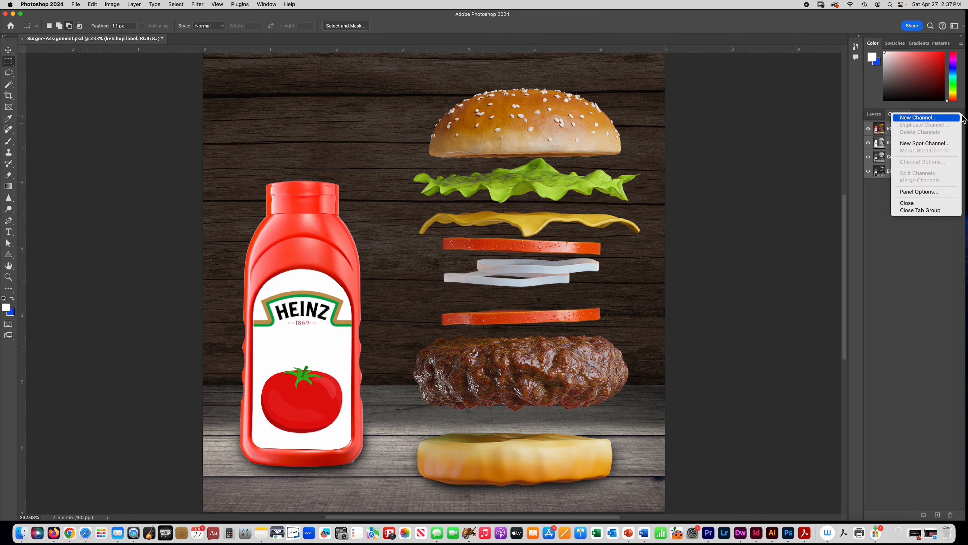
left_click(915, 211)
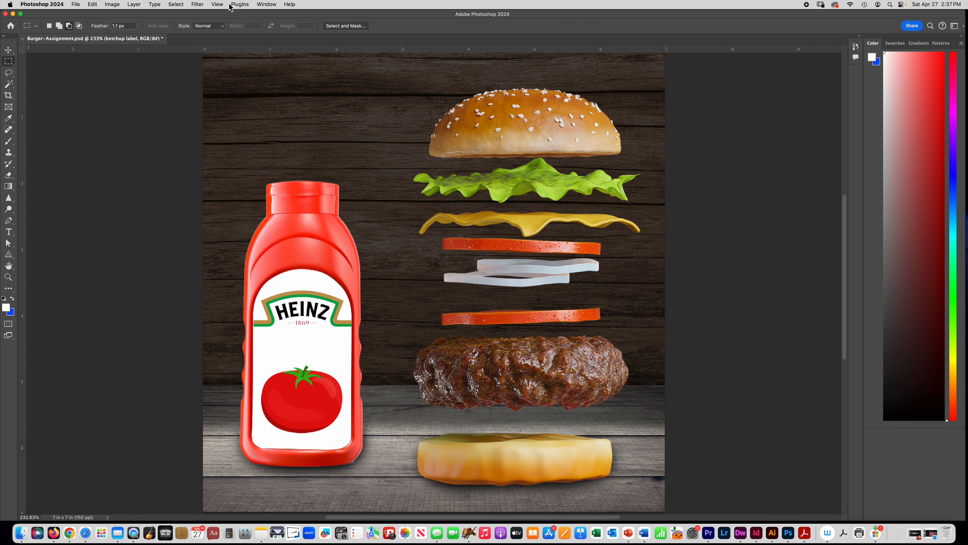
- Reset the Essentials workspace to its default panel layout
left_click(273, 5)
mouse_move(286, 22)
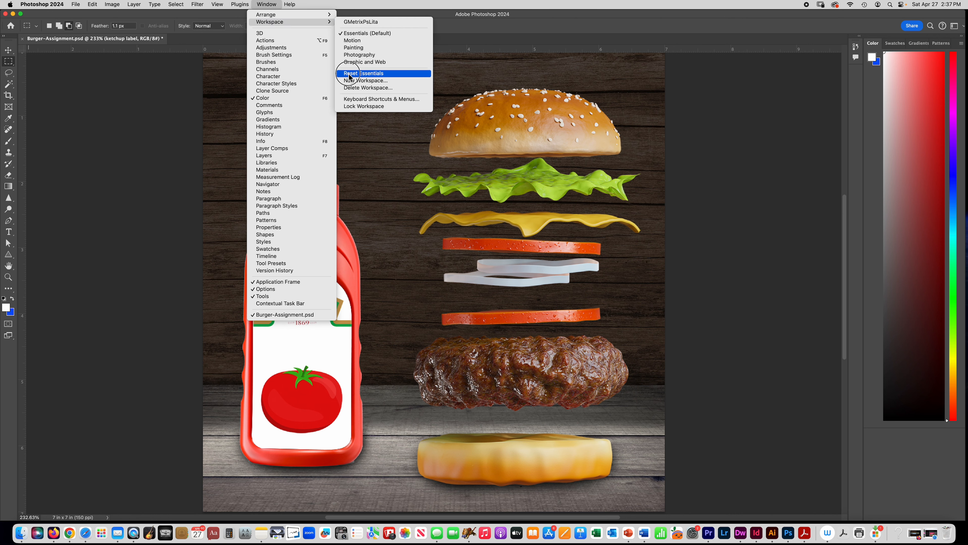
left_click(364, 74)
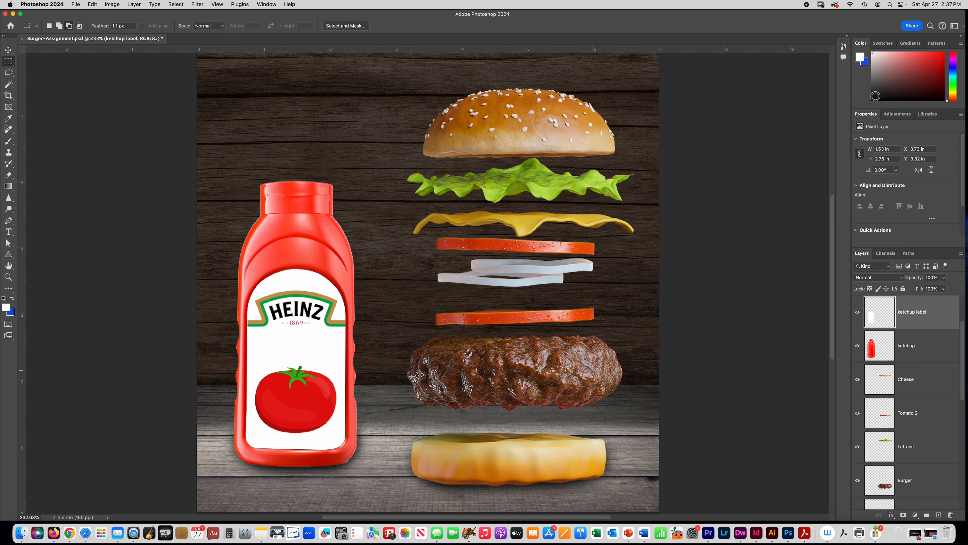
left_click(265, 4)
mouse_move(294, 22)
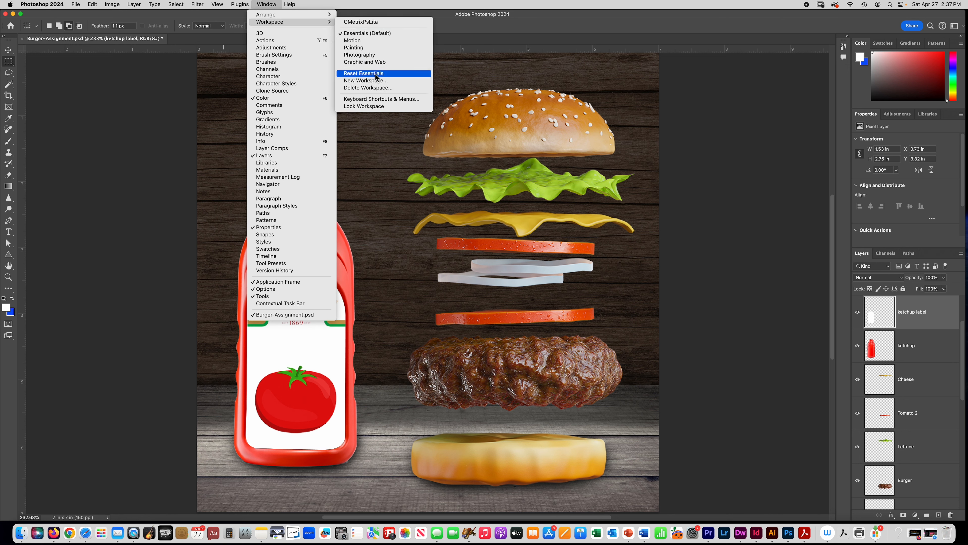
left_click(350, 74)
left_click(265, 5)
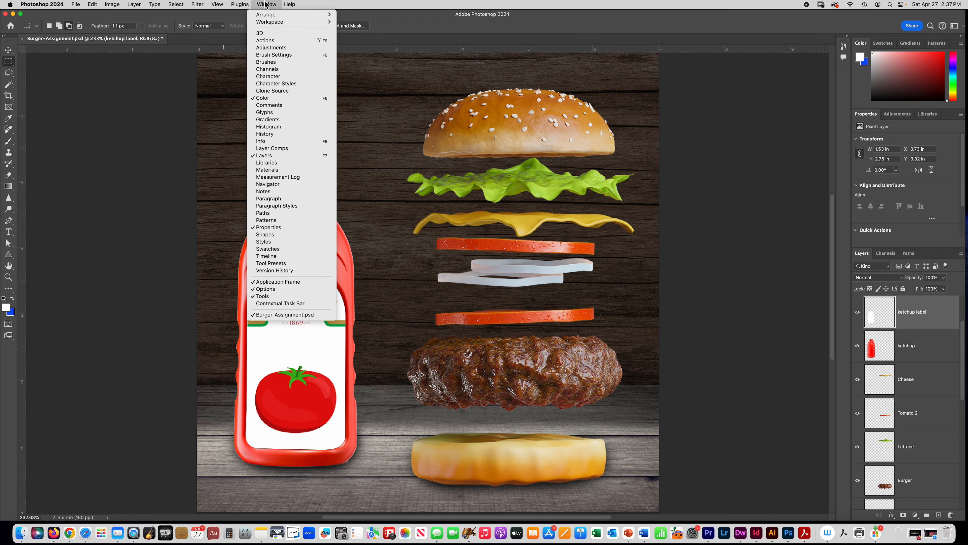
left_click(263, 5)
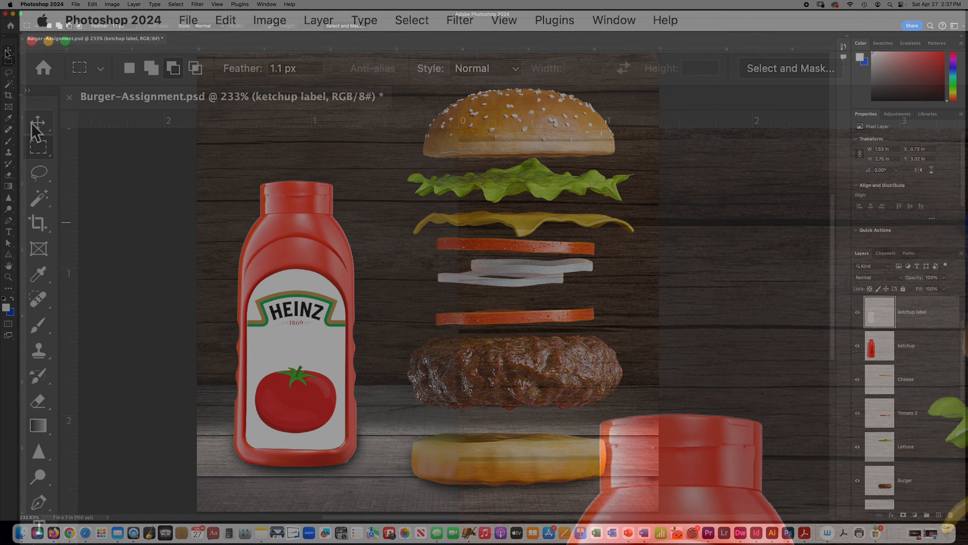
- Switch through the Move, Rectangular Marquee, Lasso and Magic Wand tools to compare the options each one offers
left_click(8, 50)
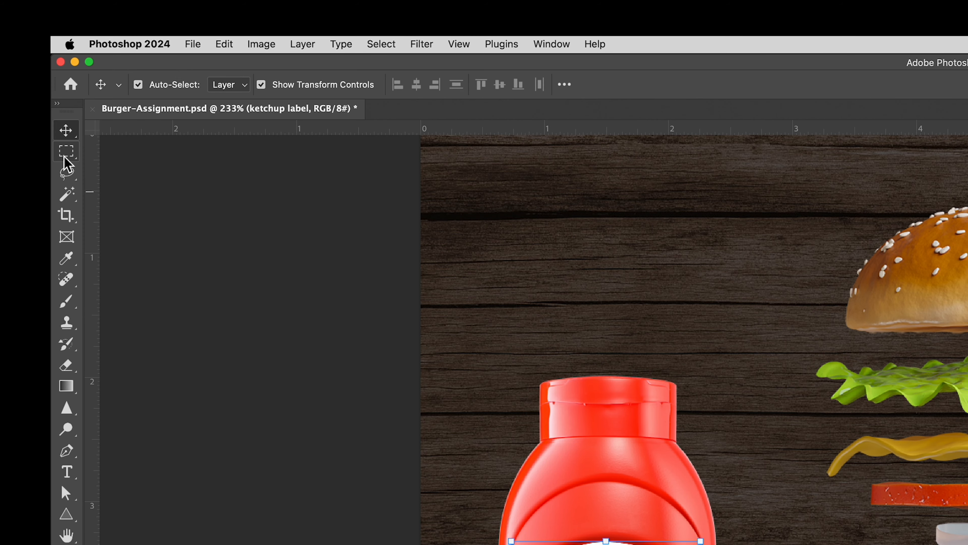
left_click(64, 155)
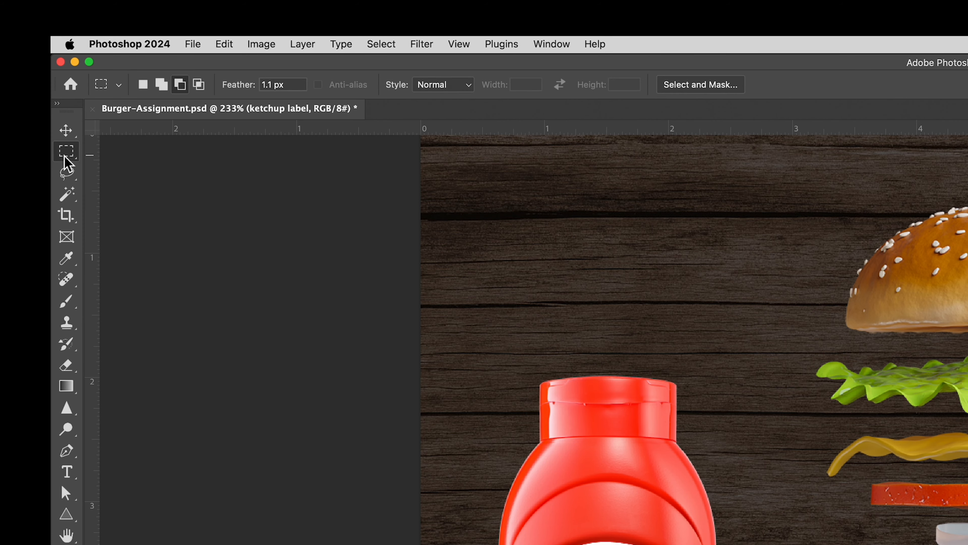
left_click(69, 174)
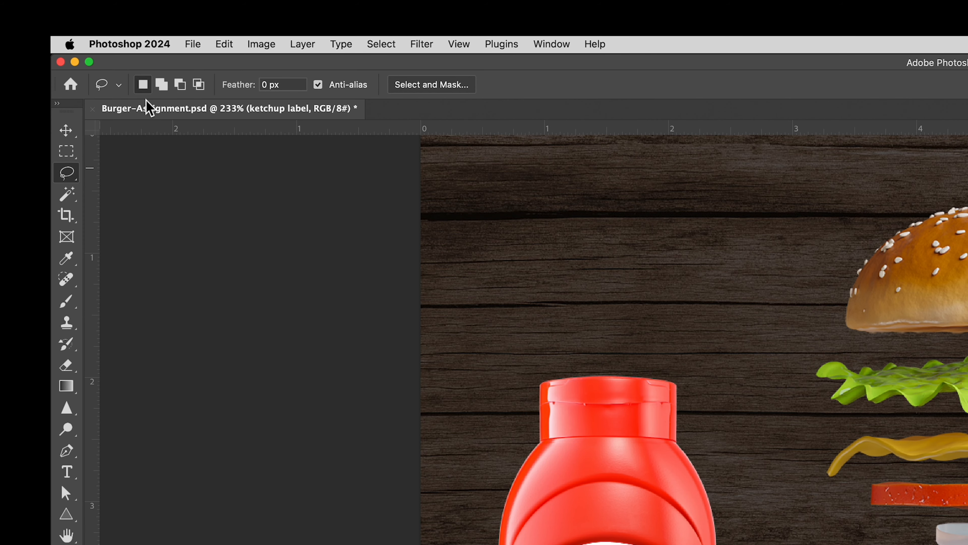
left_click(73, 196)
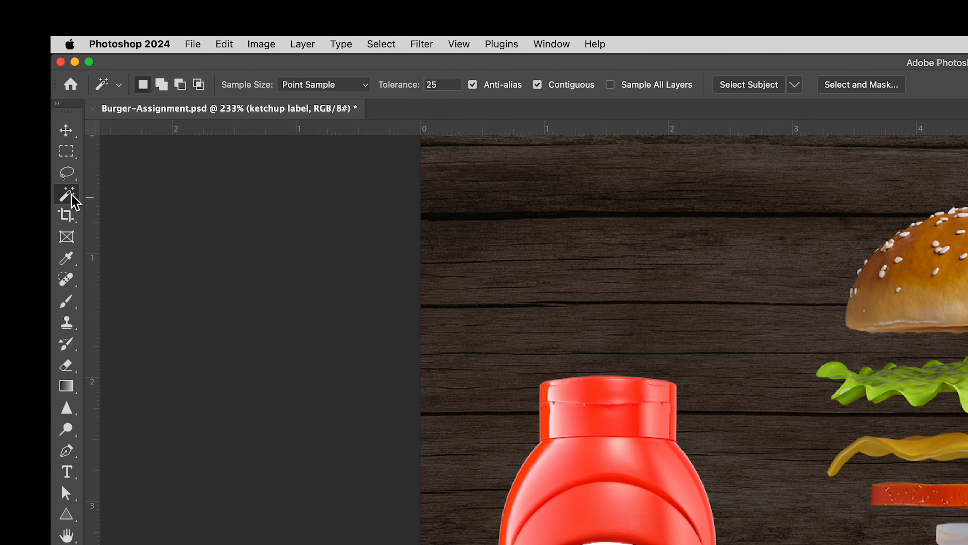
left_click(64, 132)
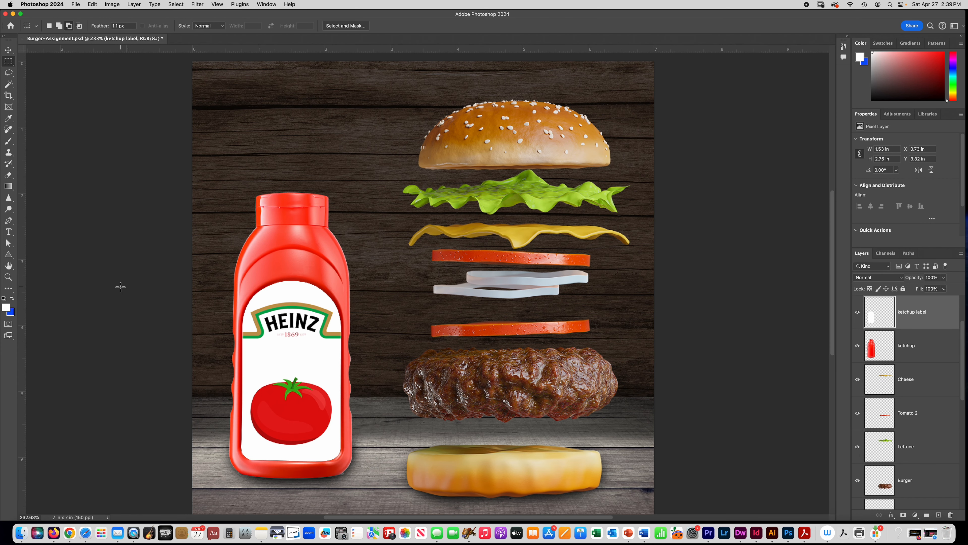
- Inspect the cheese, tomato and onion slices at 800% zoom and return to a view of the whole canvas
key("super+equal")
key("super+equal")
key("super+equal")
key("super+equal")
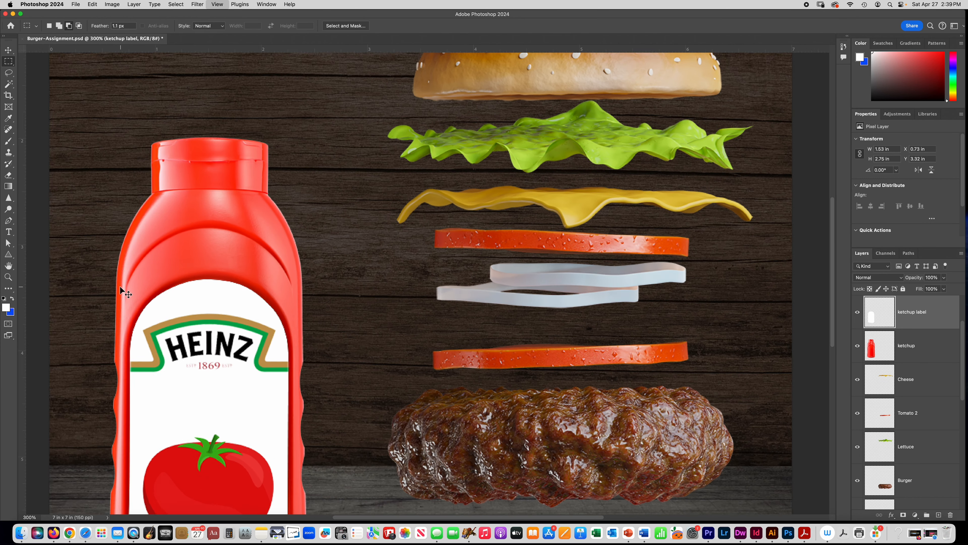
key("super+equal")
key("super+equal")
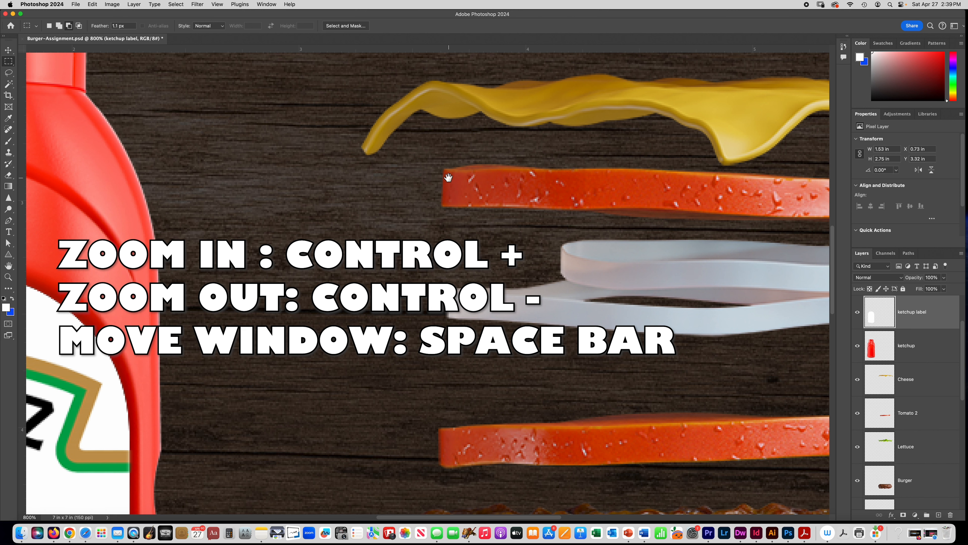
left_click_drag(519, 182, 607, 194)
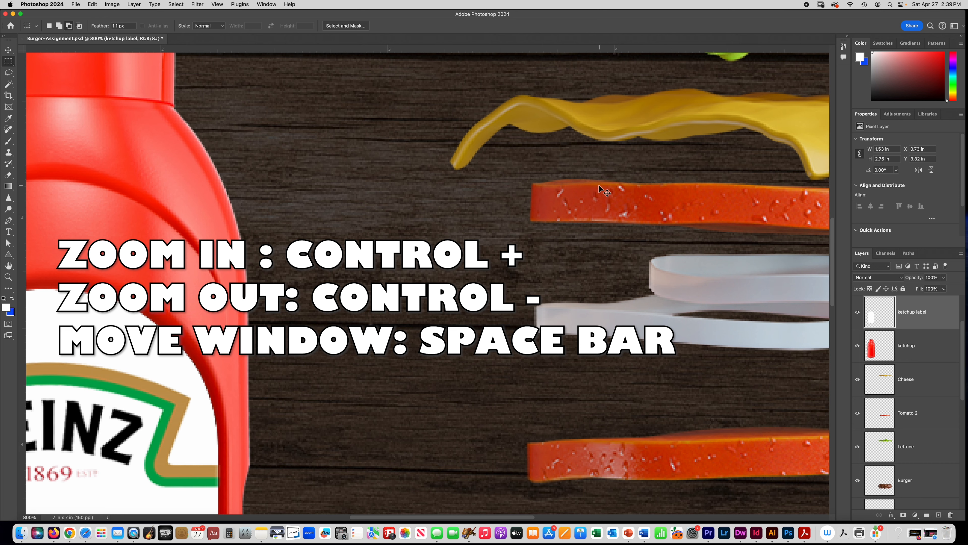
key("super+minus")
key("super+minus")
key("super+minus")
key("super+minus")
key("super+minus")
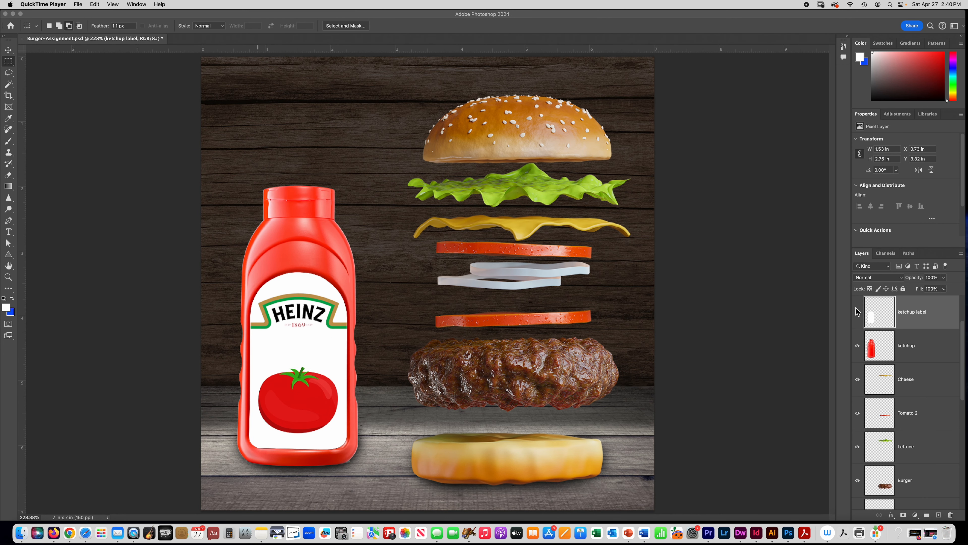
- Hide the ketchup label, ketchup, Cheese, Tomato 2 and Lettuce layers
left_click(858, 317)
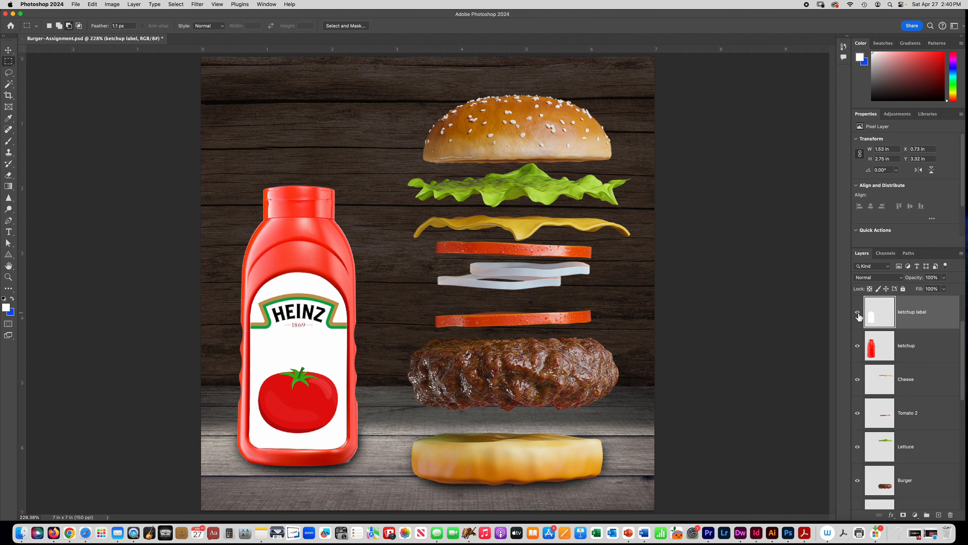
left_click(858, 316)
left_click(858, 345)
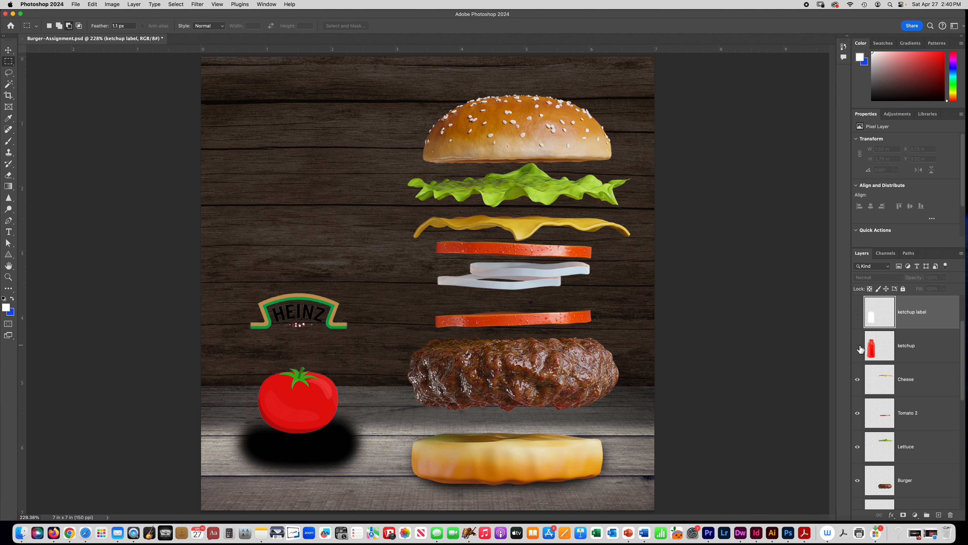
left_click(858, 380)
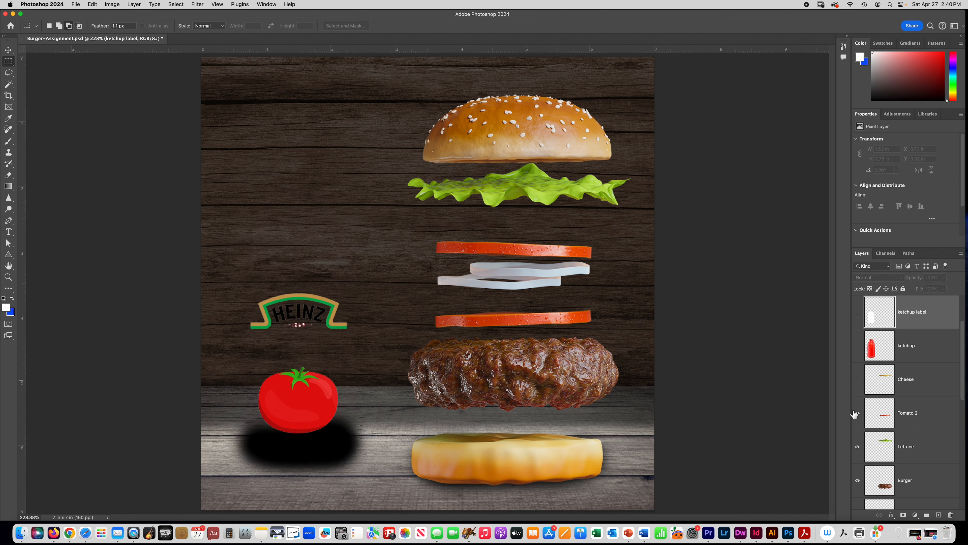
left_click(858, 414)
left_click(858, 447)
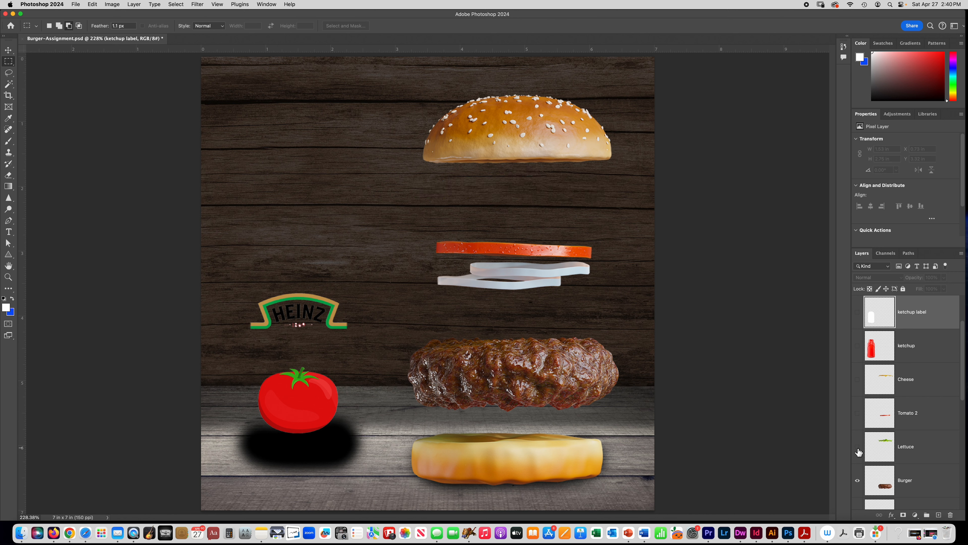
- Make the Lettuce, Tomato 2, Cheese, ketchup and ketchup label layers visible again
left_click(858, 447)
left_click(858, 413)
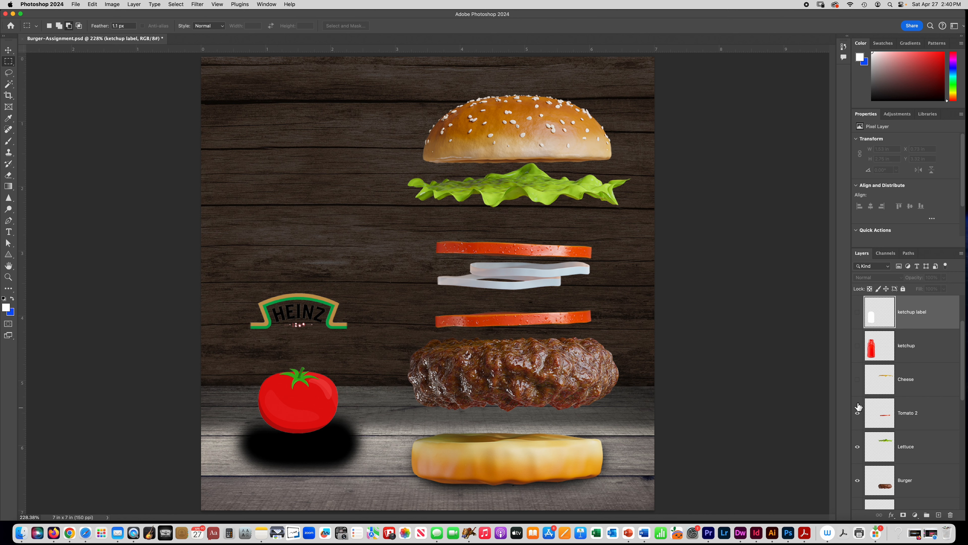
left_click(858, 379)
left_click(858, 346)
left_click(858, 312)
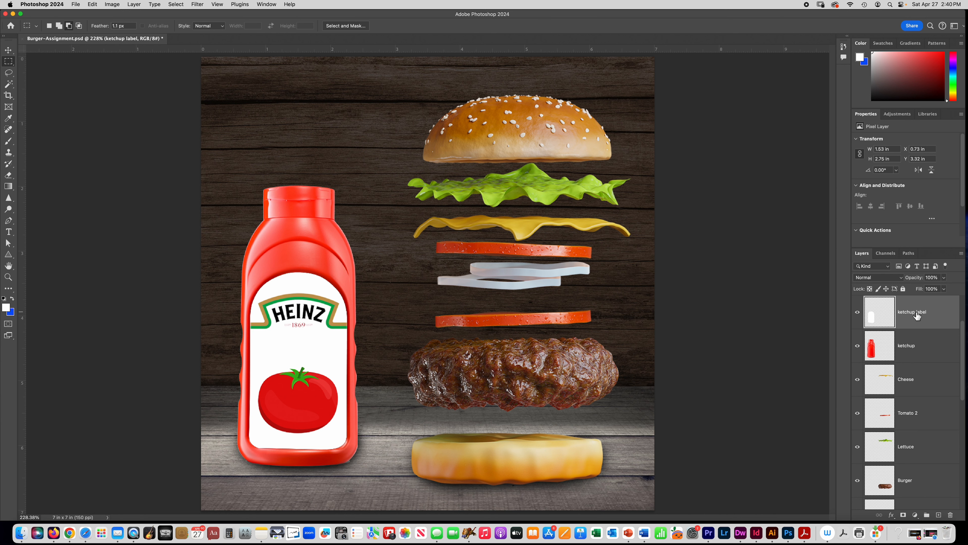
- Try moving the white ketchup label and the red bottle on their own layers with the Move tool, and undo both moves
left_click(8, 49)
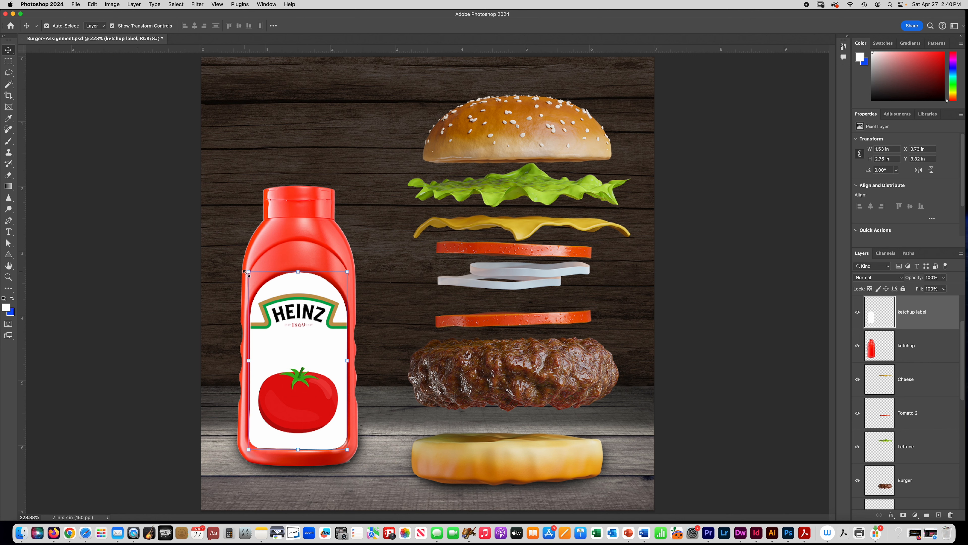
left_click_drag(332, 425, 390, 251)
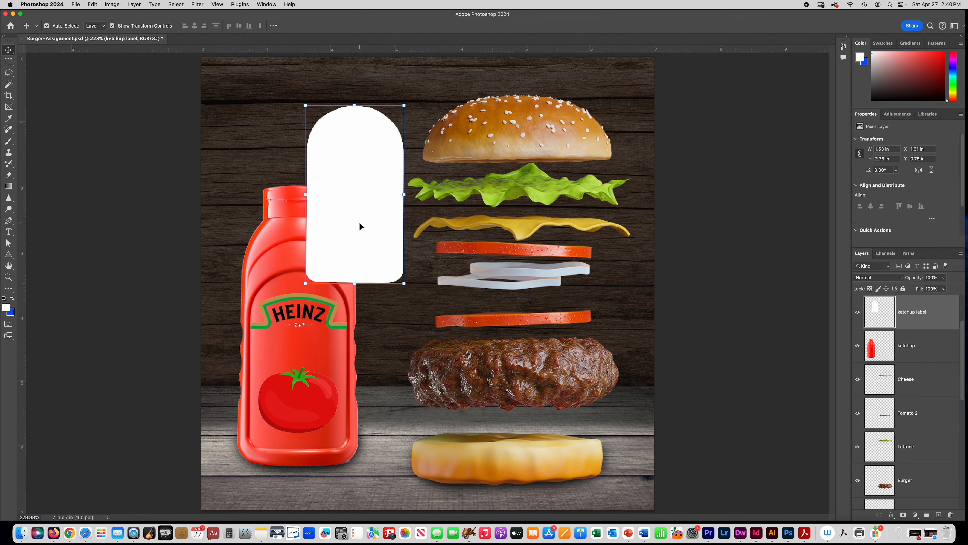
left_click(927, 346)
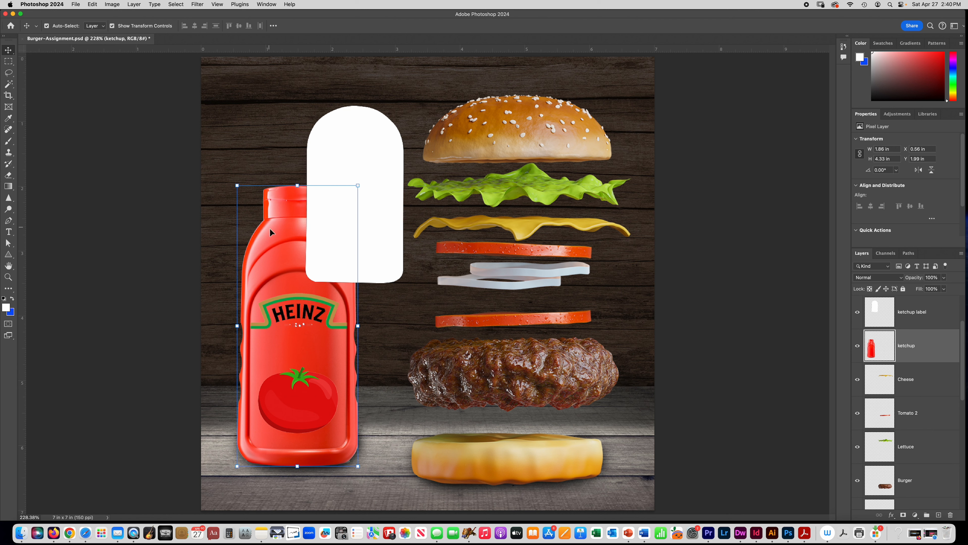
left_click_drag(272, 233, 209, 166)
key("super+z")
key("super+z")
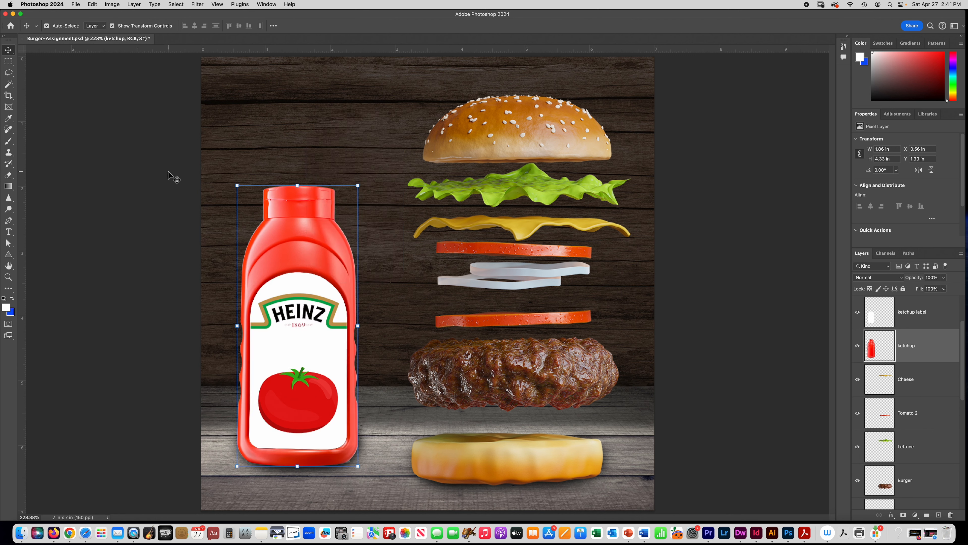
- Move the Burger layer's patty down so it rests on the bottom bun
left_click(931, 385)
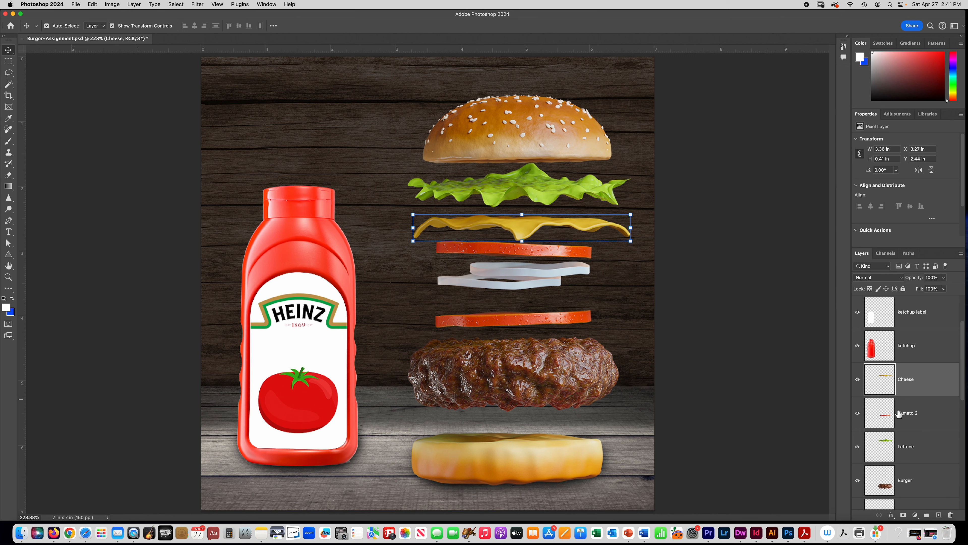
left_click(918, 487)
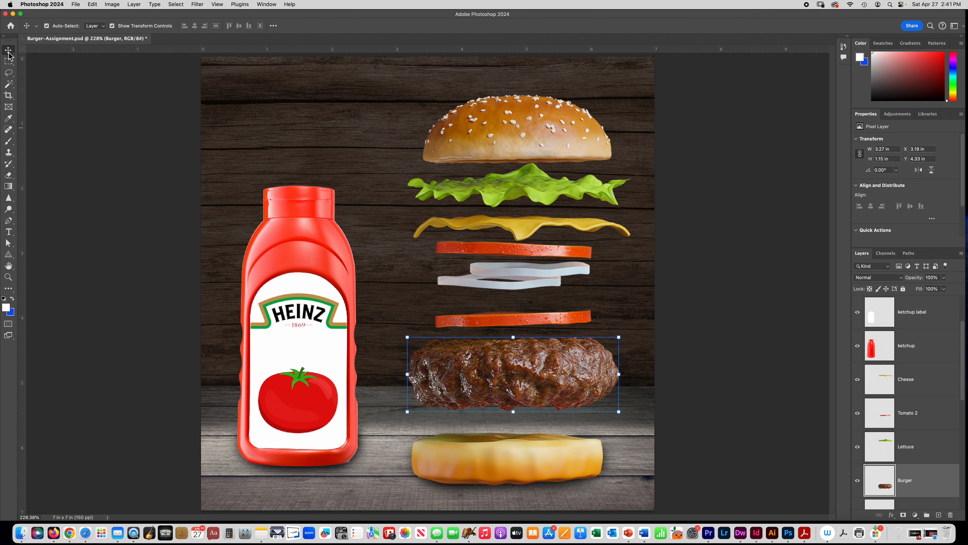
left_click(482, 375)
left_click_drag(482, 376, 480, 418)
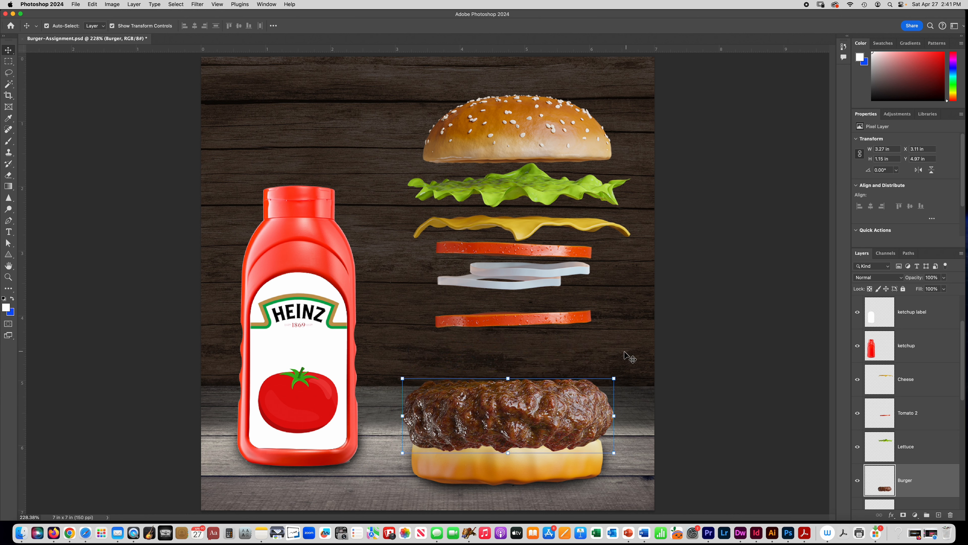
- Move both tomato slices down onto the burger patty, with the Tomato 1 slice slightly above Tomato 2
left_click(539, 321)
left_click_drag(539, 322, 536, 390)
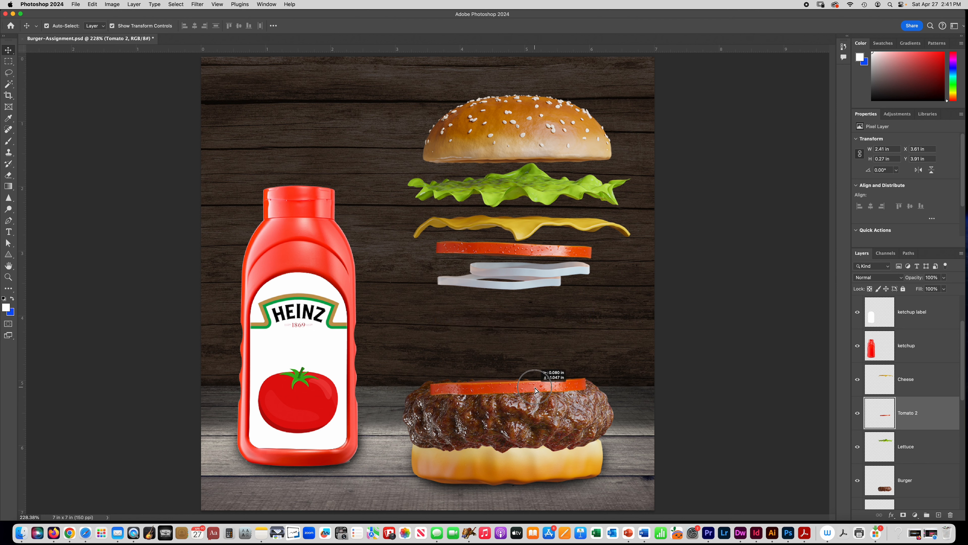
left_click_drag(543, 254, 533, 403)
mouse_move(532, 373)
left_mouse_down()
mouse_move(533, 408)
mouse_move(534, 382)
left_mouse_up()
left_click(534, 383)
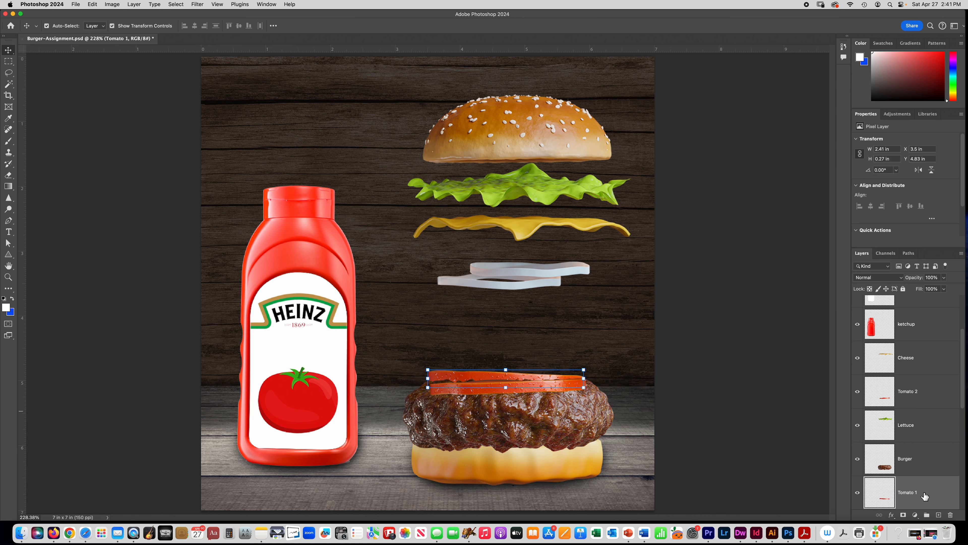
- Place the Tomato 1 layer directly above Tomato 2, then lower the onions onto the tomatoes with the Onions layer above Tomato 1
left_click_drag(920, 498, 920, 380)
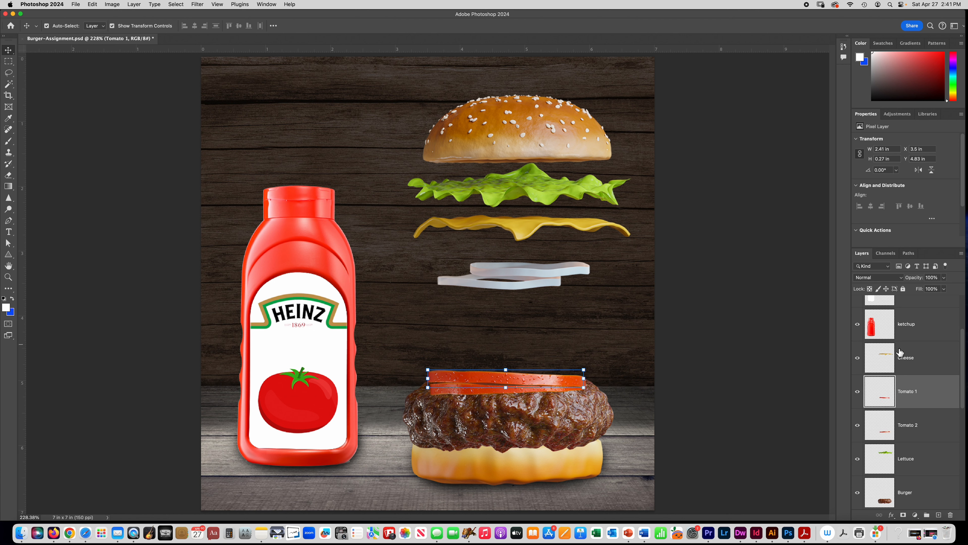
left_click_drag(513, 278, 504, 372)
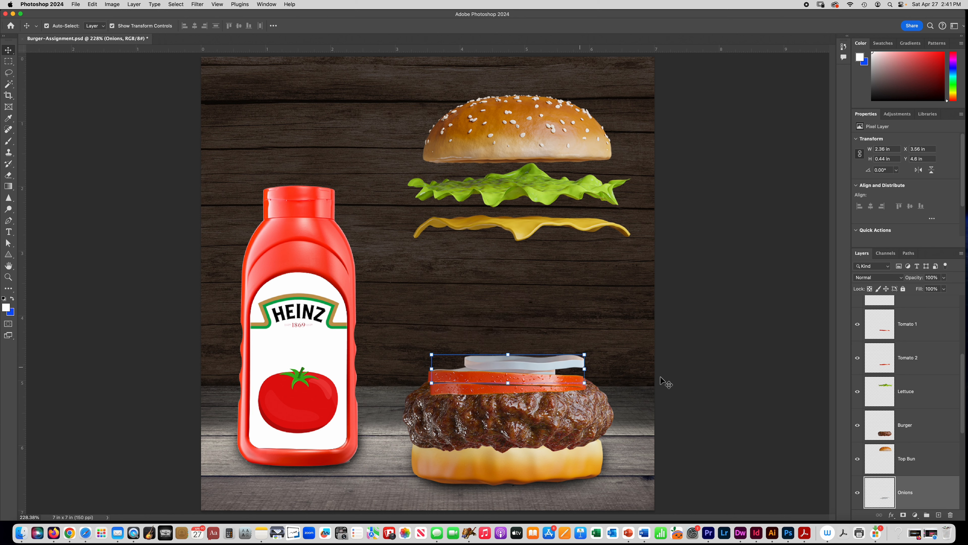
left_click_drag(914, 498, 928, 317)
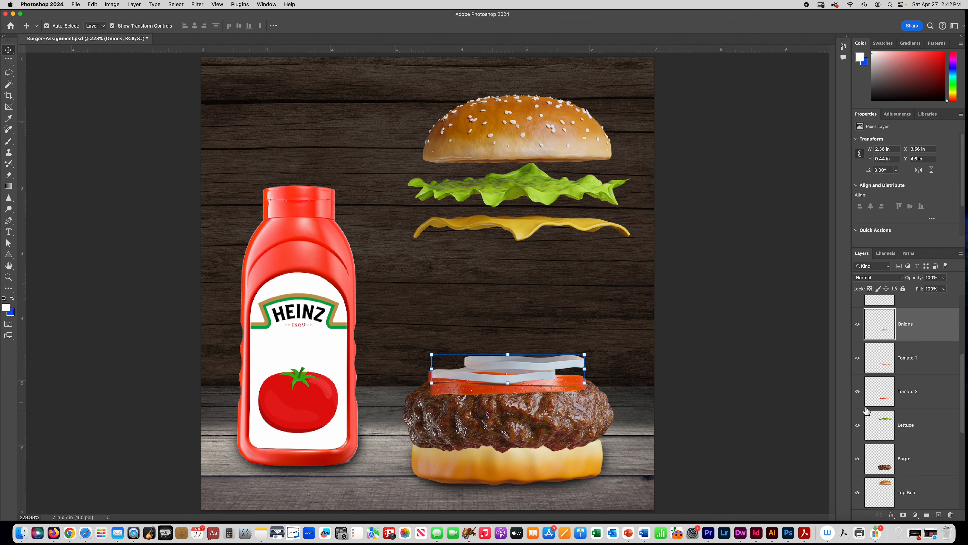
- Move the lettuce down onto the onions and reorder the Lettuce layer directly above Onions
left_click(924, 427)
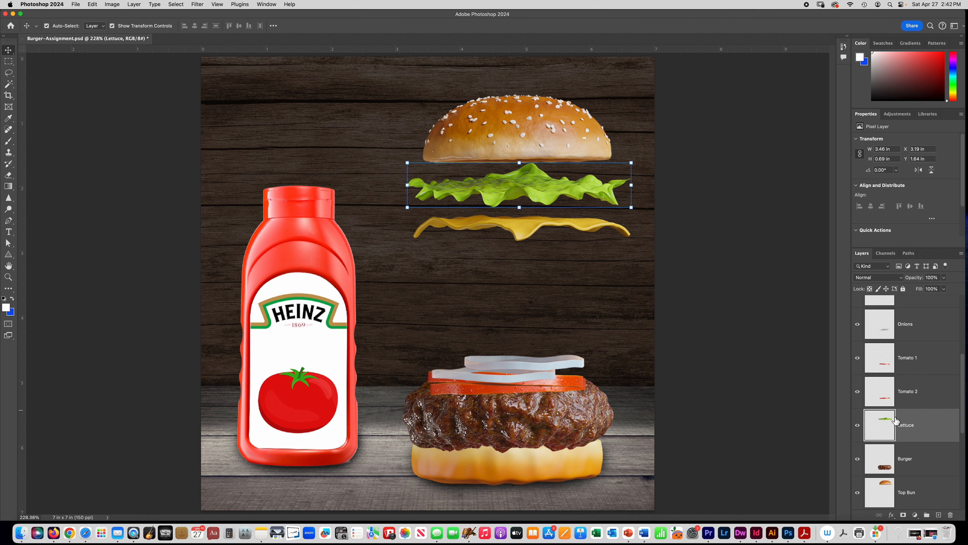
left_click_drag(535, 182, 514, 362)
left_click_drag(921, 428, 925, 312)
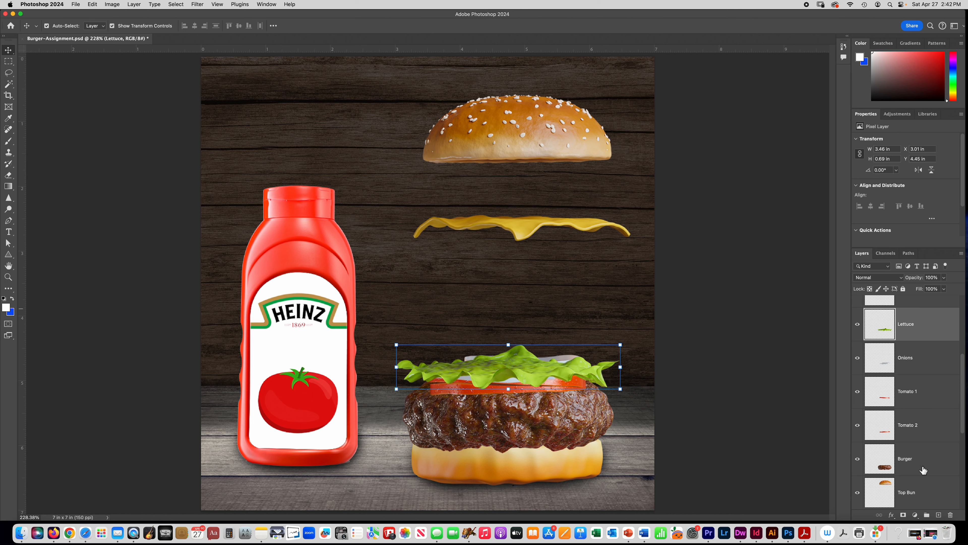
- Move the Cheese layer's slice down so it rests on the lettuce
scroll(923, 470, "up", 5)
left_click(923, 391)
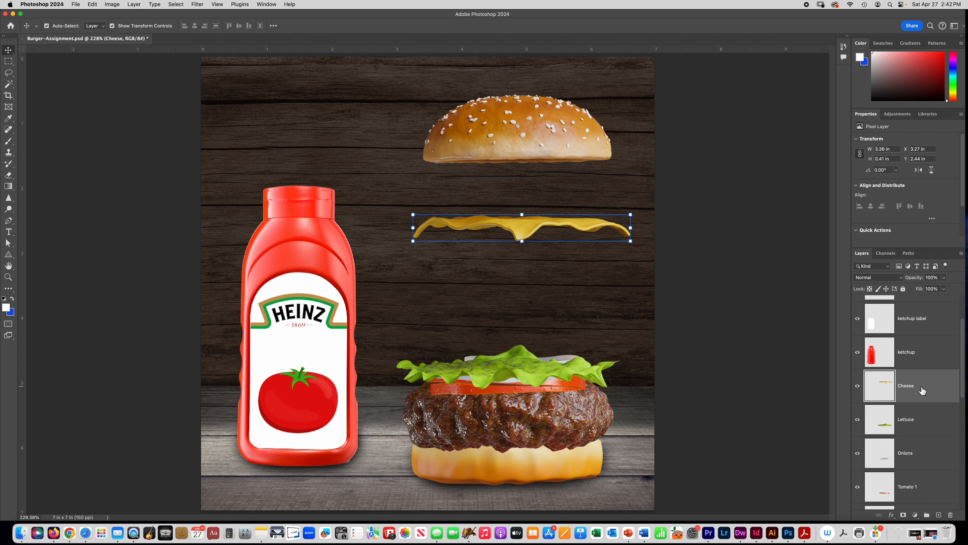
left_click_drag(524, 228, 509, 367)
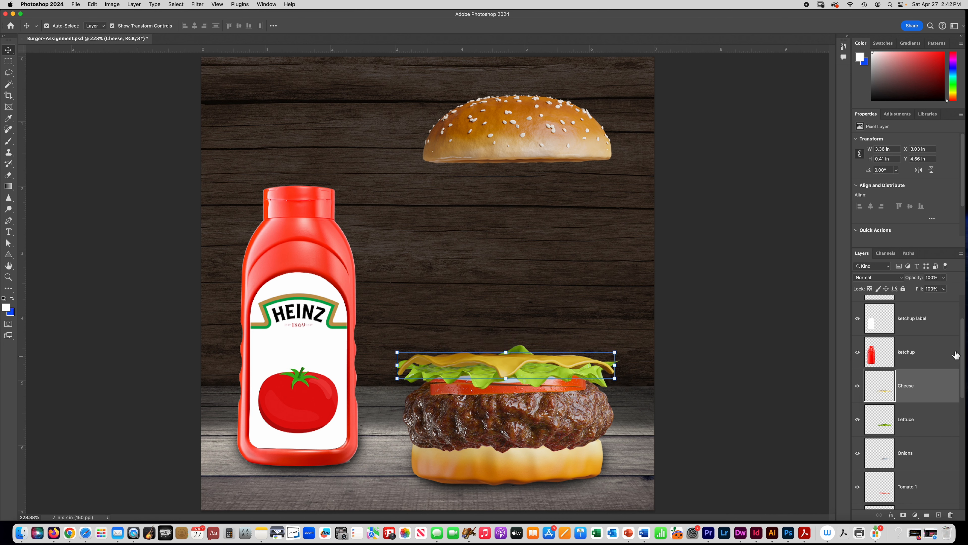
- Set the top bun on the cheese and reorder the Top Bun layer between ketchup and Cheese
scroll(929, 365, "up", 2)
scroll(929, 365, "down", 5)
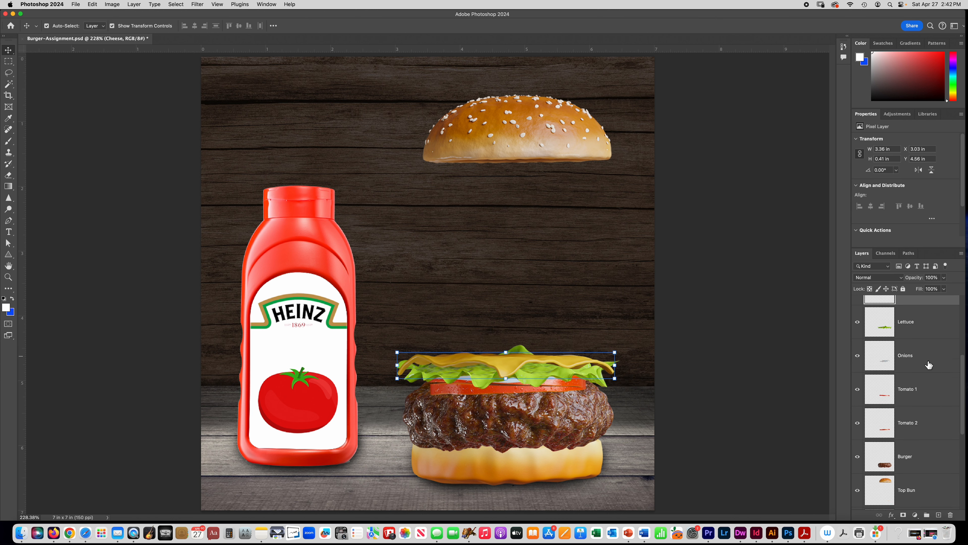
left_click(911, 412)
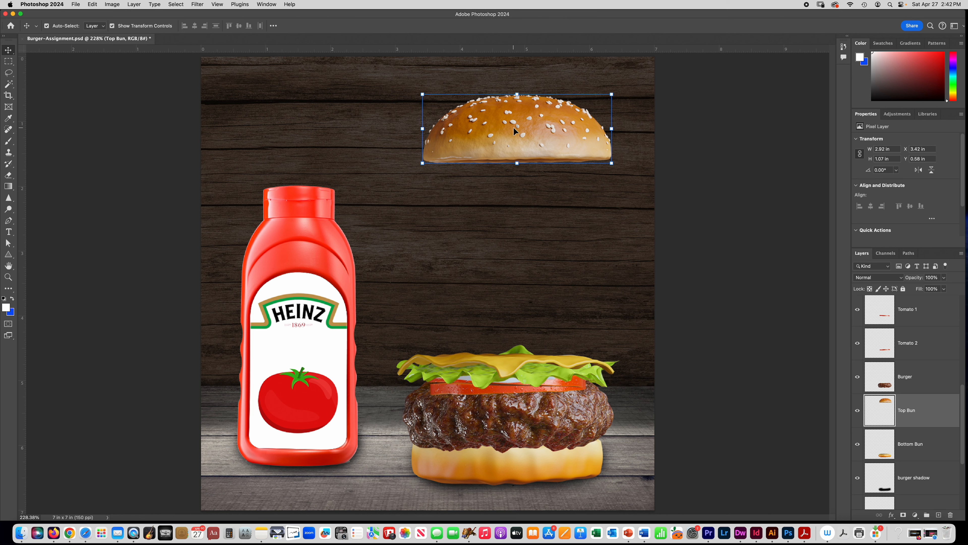
left_click_drag(514, 132, 508, 351)
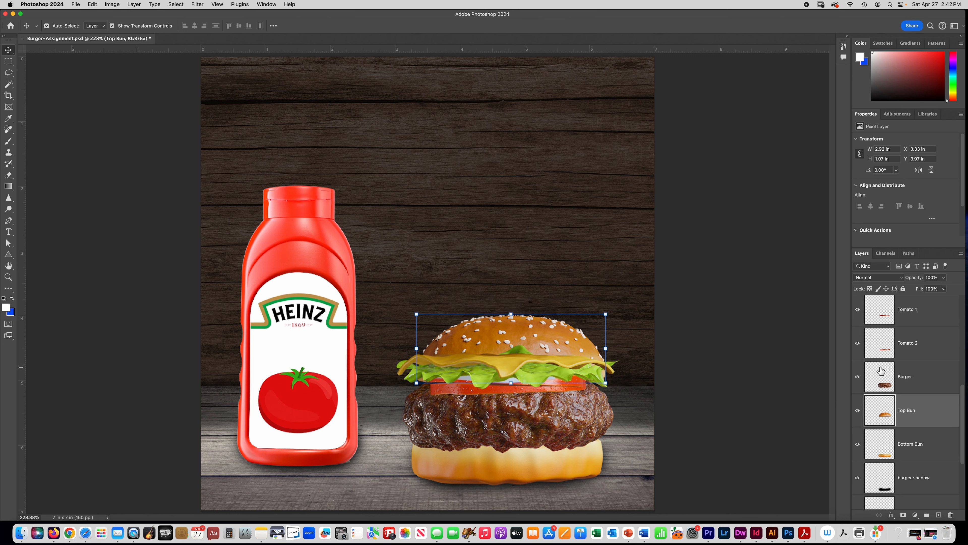
left_click_drag(934, 414, 911, 334)
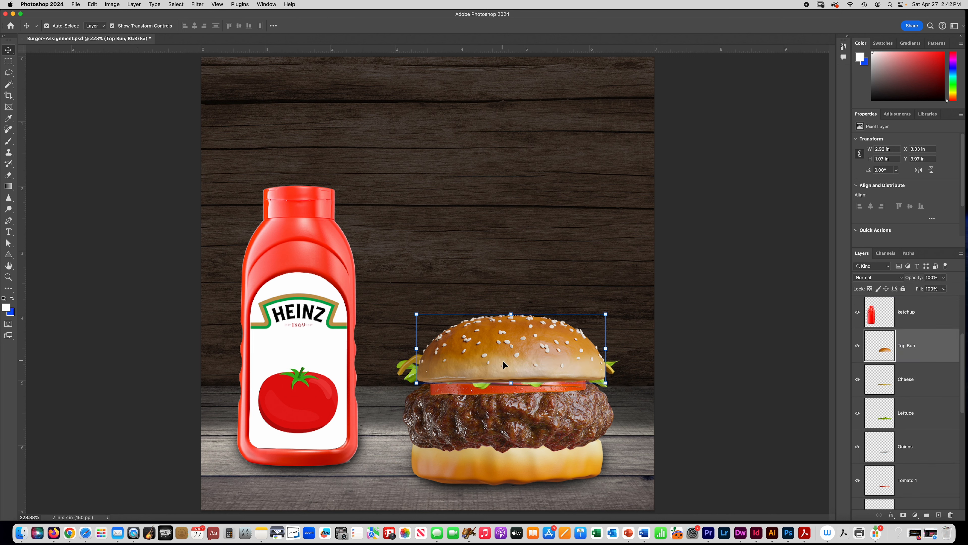
left_click_drag(529, 362, 526, 331)
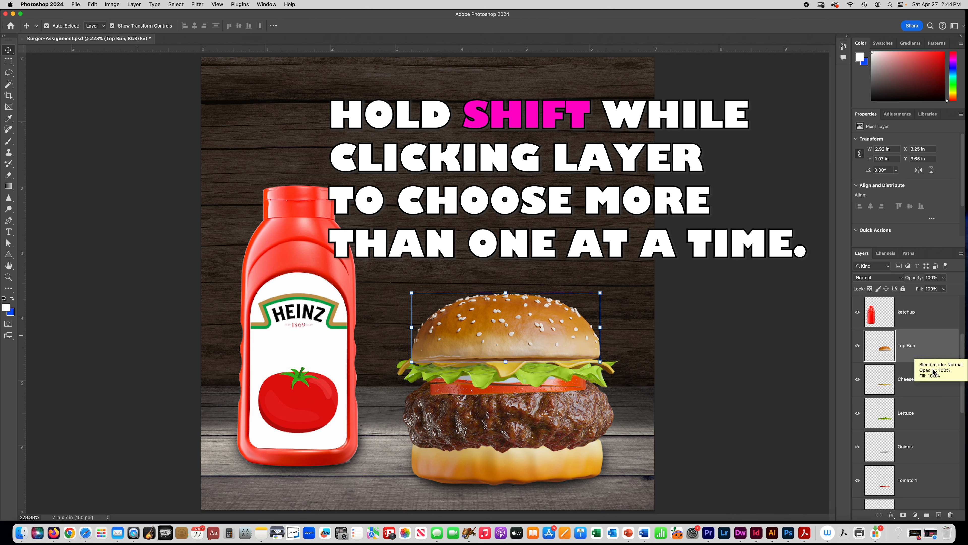
- Select the Top Bun, Cheese, Lettuce, Onions, Tomato 1 and Tomato 2 layers together and move them up, leaving a gap above the patty
left_click(923, 384, "shift")
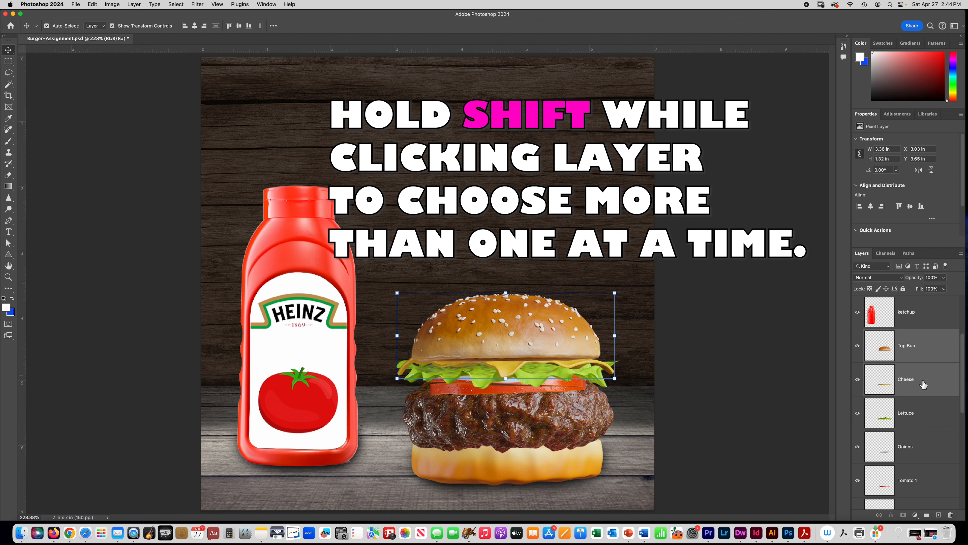
left_click(930, 414, "shift")
left_click(927, 448, "shift")
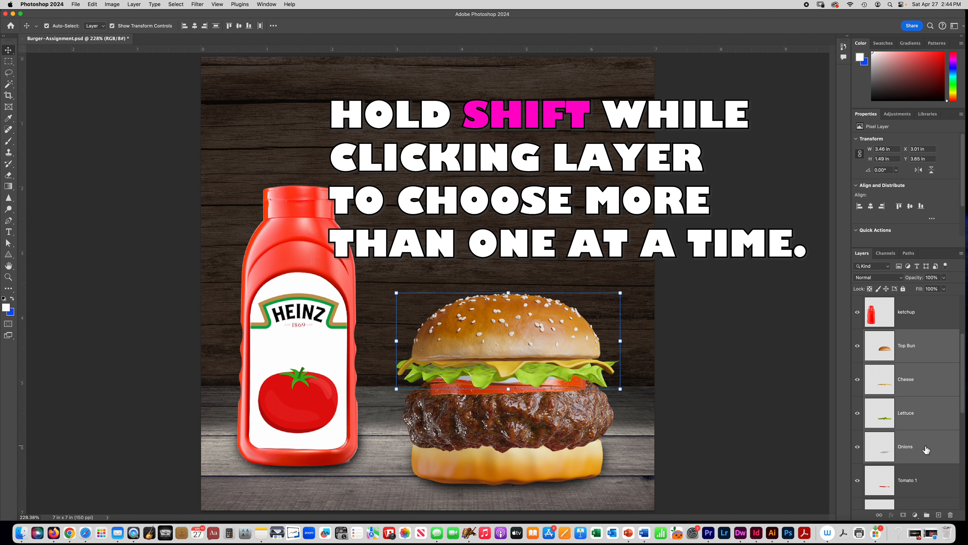
scroll(925, 436, "down", 4)
left_click(931, 345, "shift")
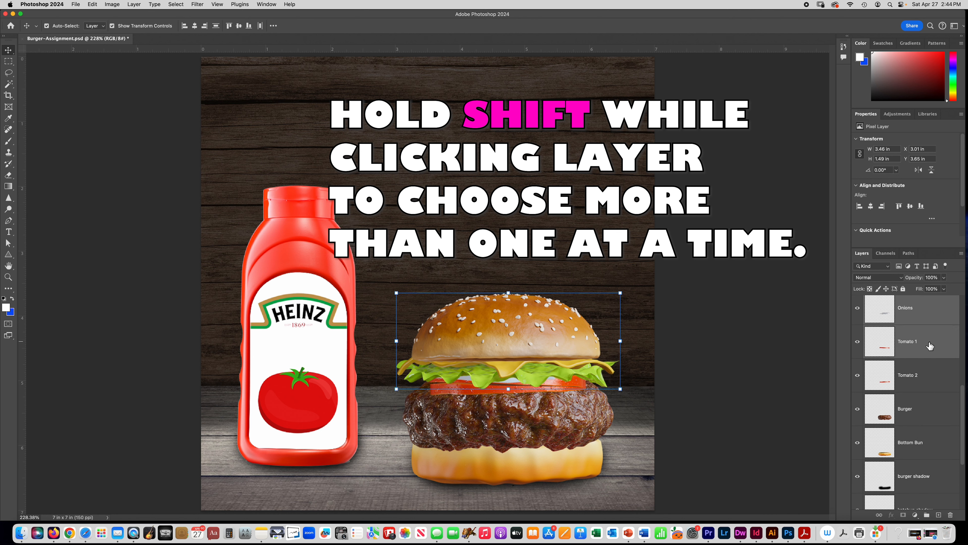
left_click(930, 378, "shift")
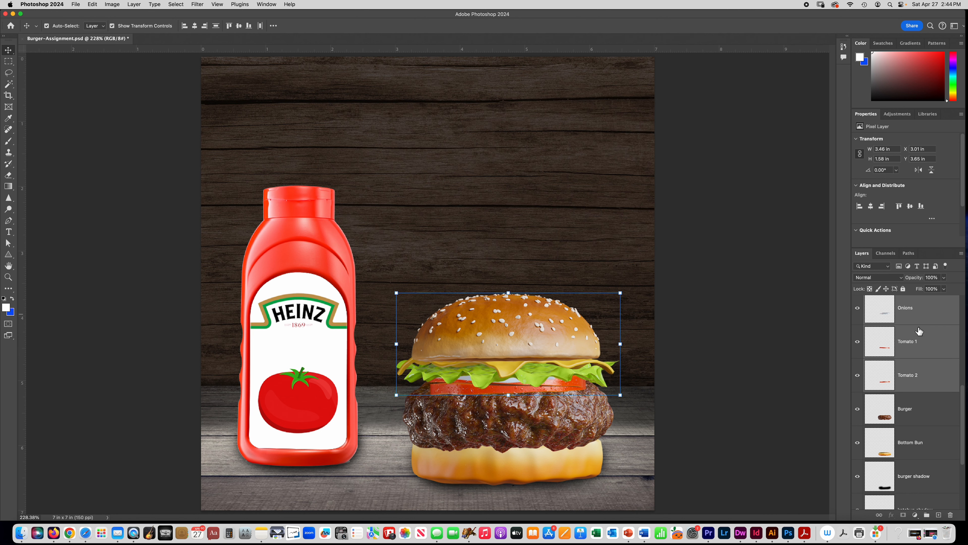
scroll(930, 387, "up", 5)
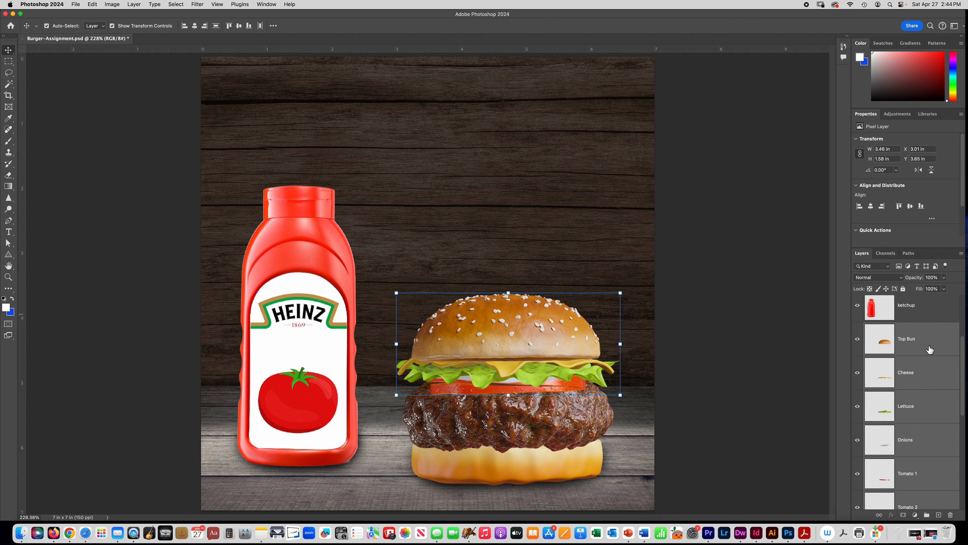
left_click_drag(501, 339, 498, 271)
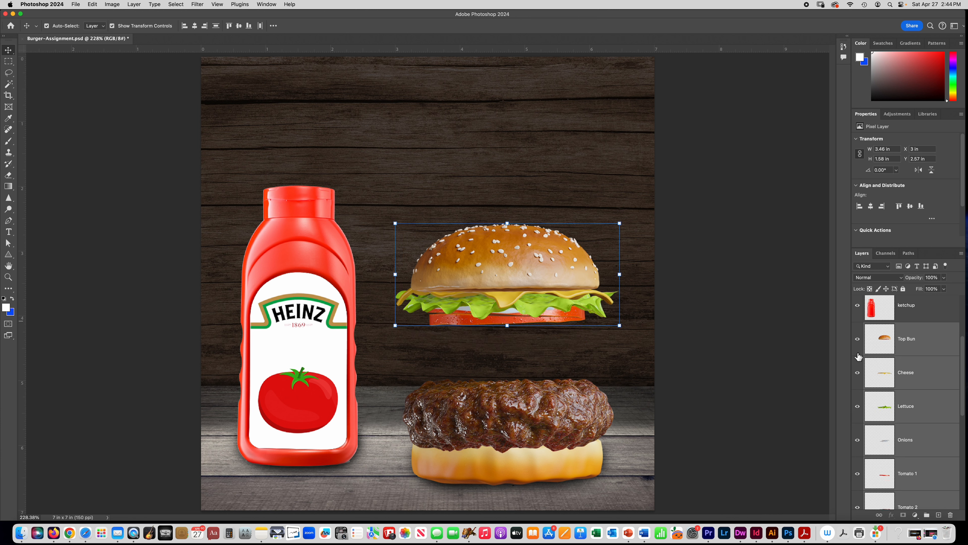
- Duplicate the Burger layer as Burger copy and move the copy up to form a second patty beneath the tomatoes
scroll(877, 362, "down", 5)
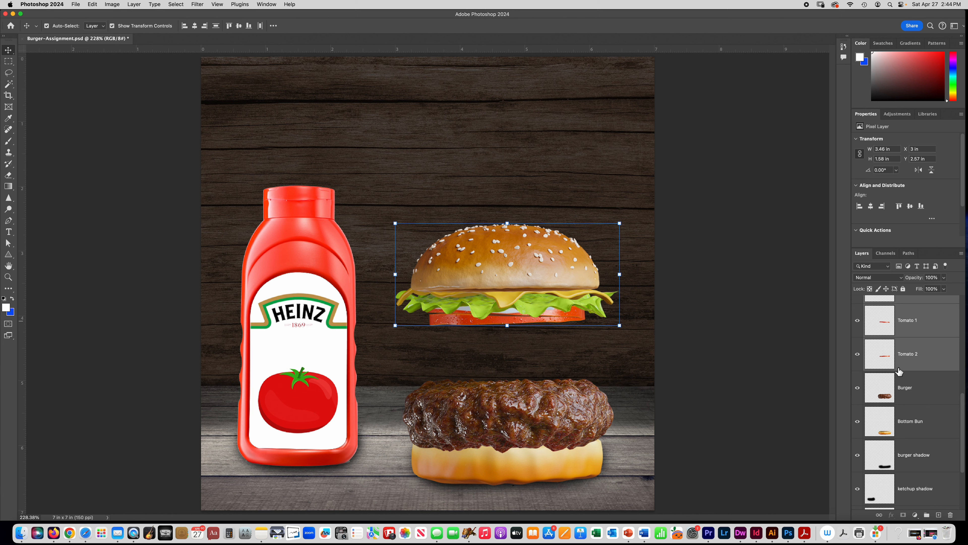
left_click(913, 399)
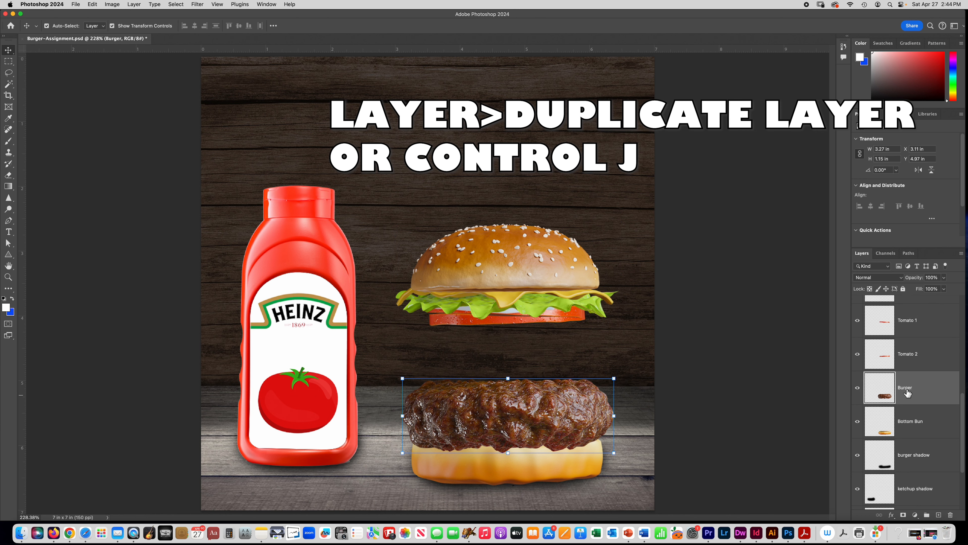
left_click(133, 4)
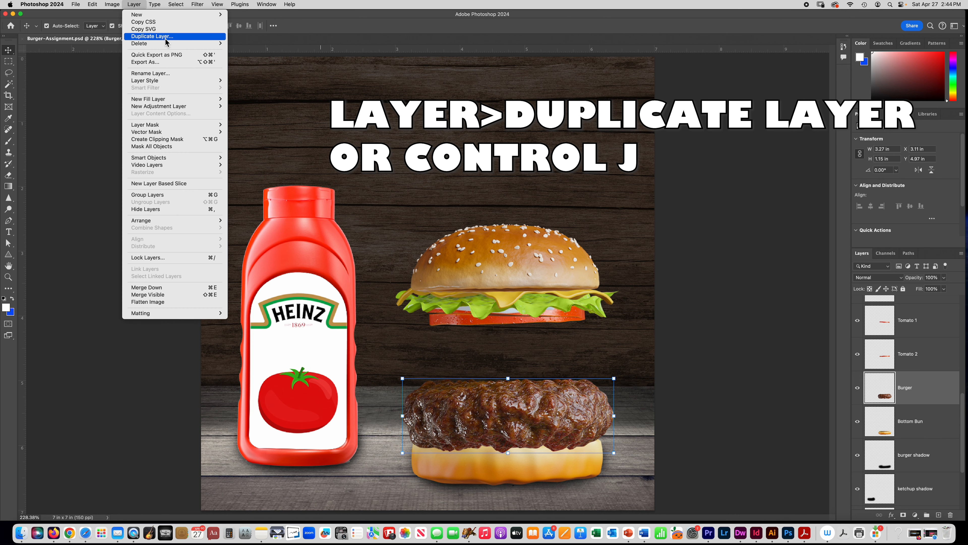
left_click(152, 37)
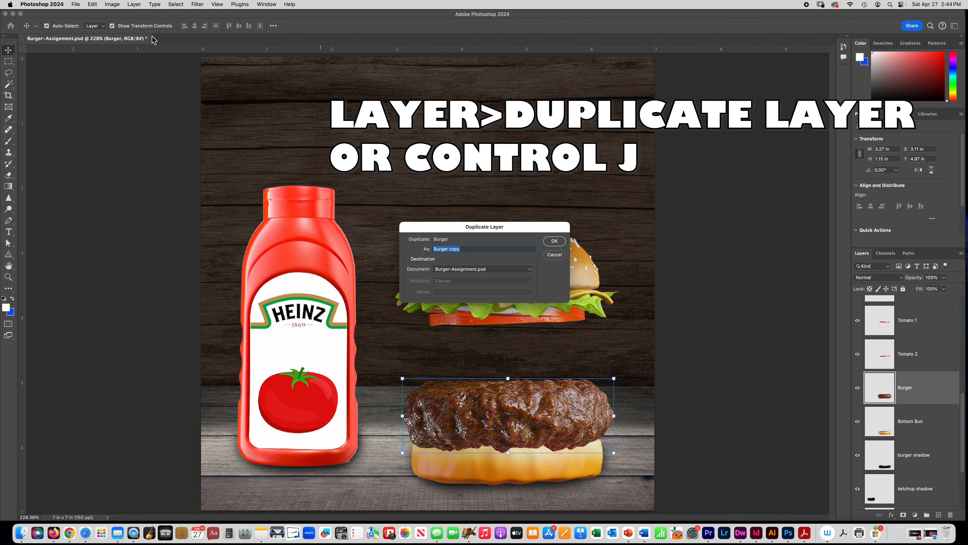
left_click(555, 241)
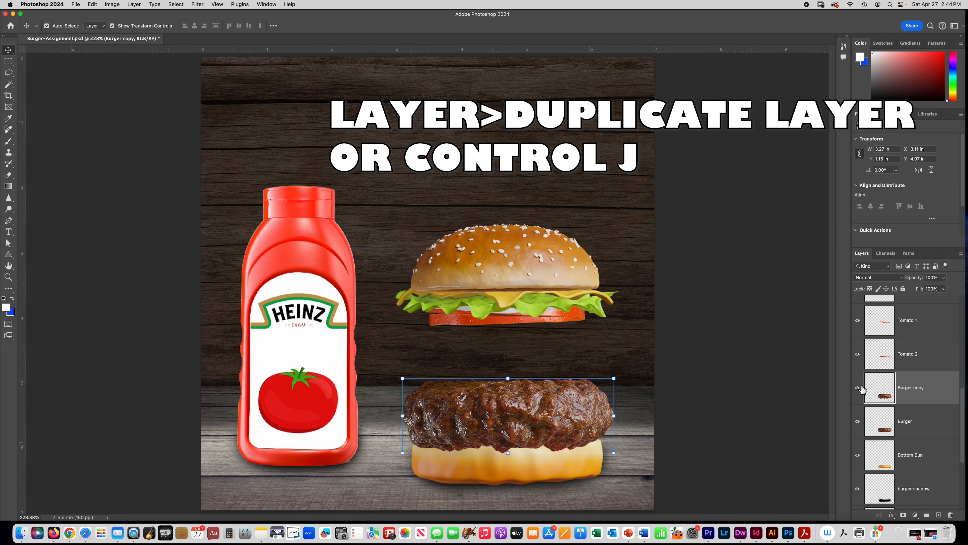
left_click(861, 390)
left_click(860, 393)
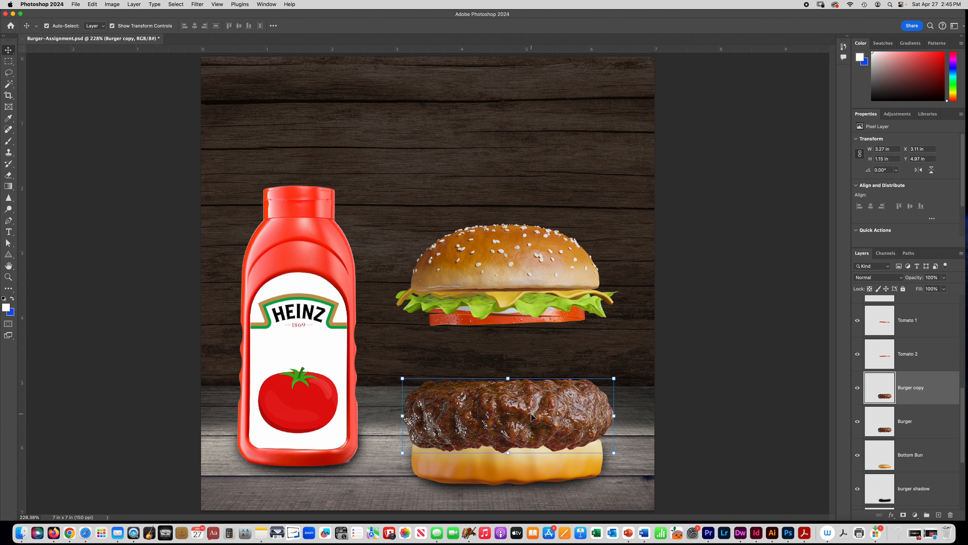
left_click_drag(531, 416, 529, 358)
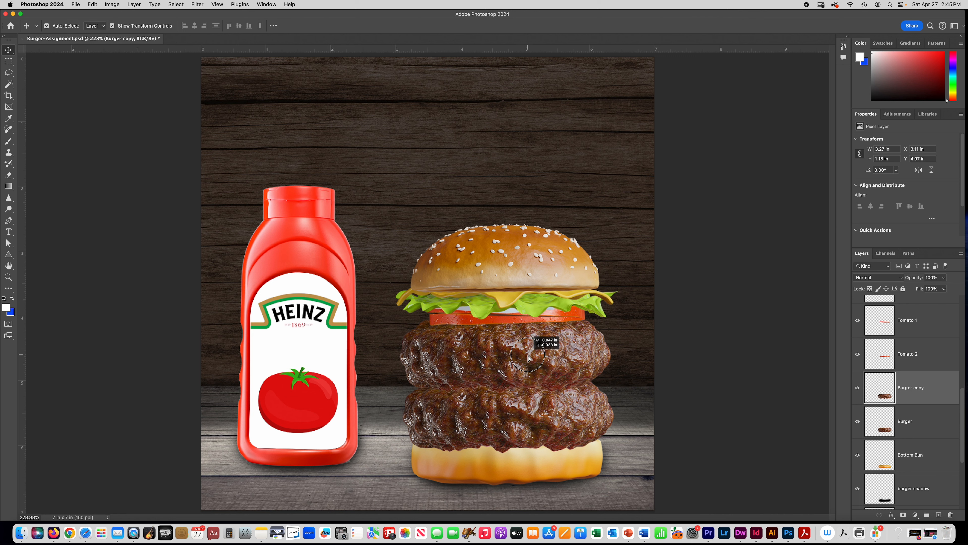
- Duplicate the Cheese layer as Cheese copy and move the copy down between the two patties
scroll(930, 391, "up", 5)
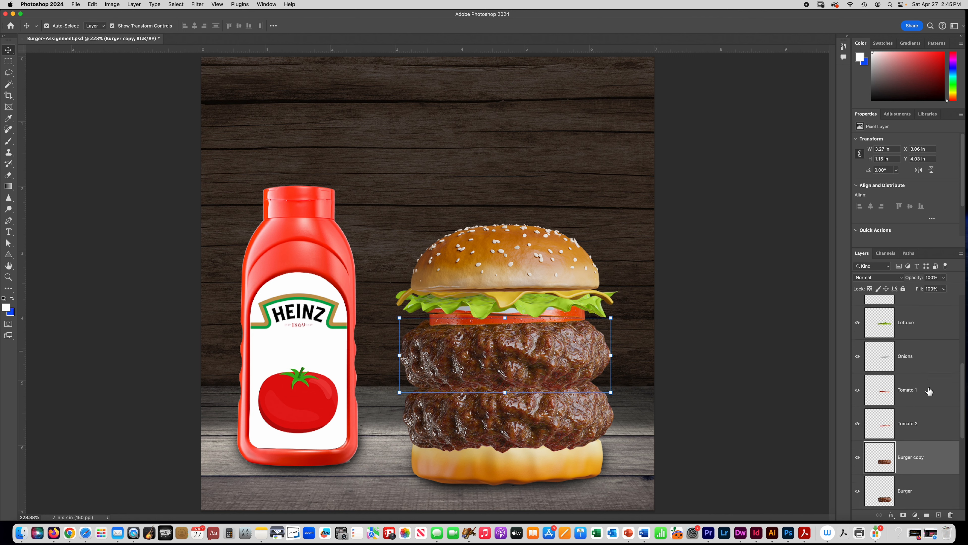
left_click(922, 352)
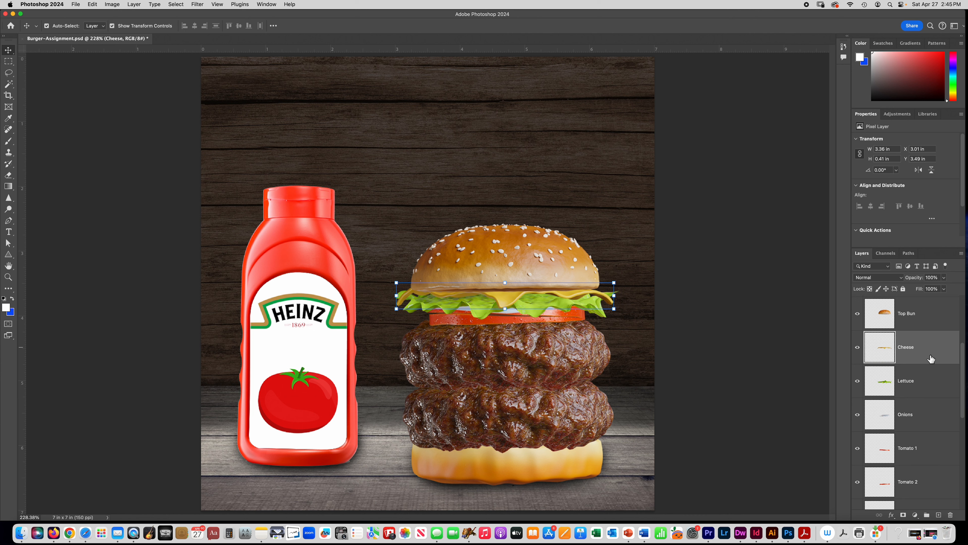
left_click(132, 5)
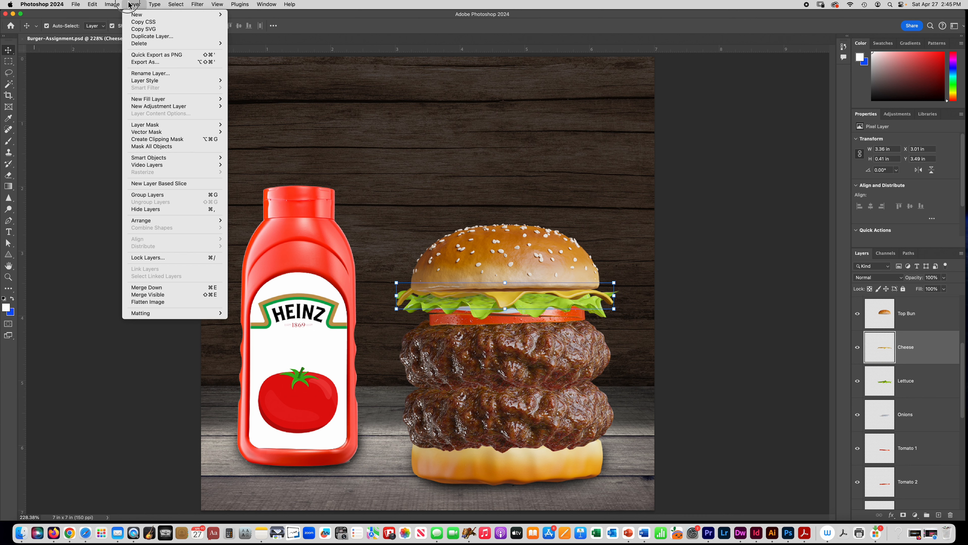
left_click(141, 38)
left_click(554, 241)
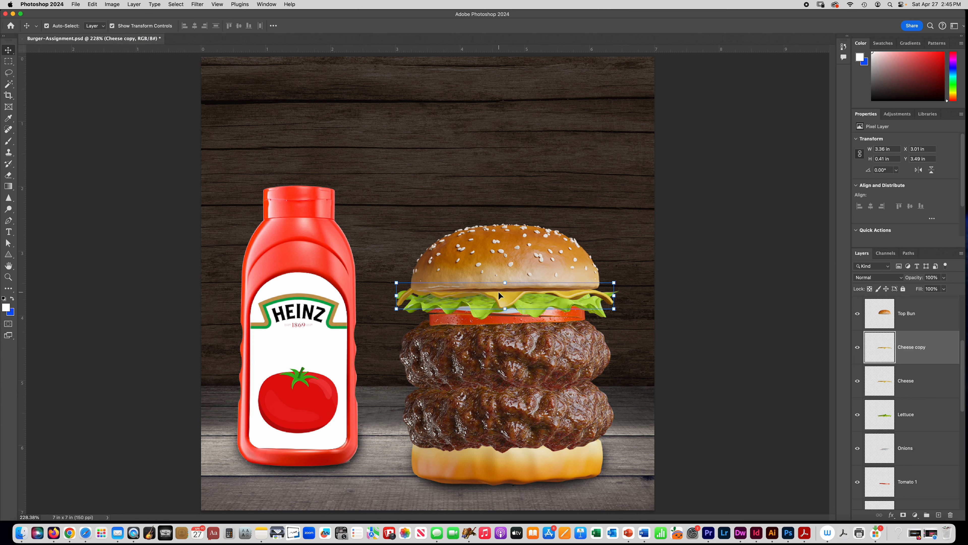
left_click_drag(499, 291, 508, 386)
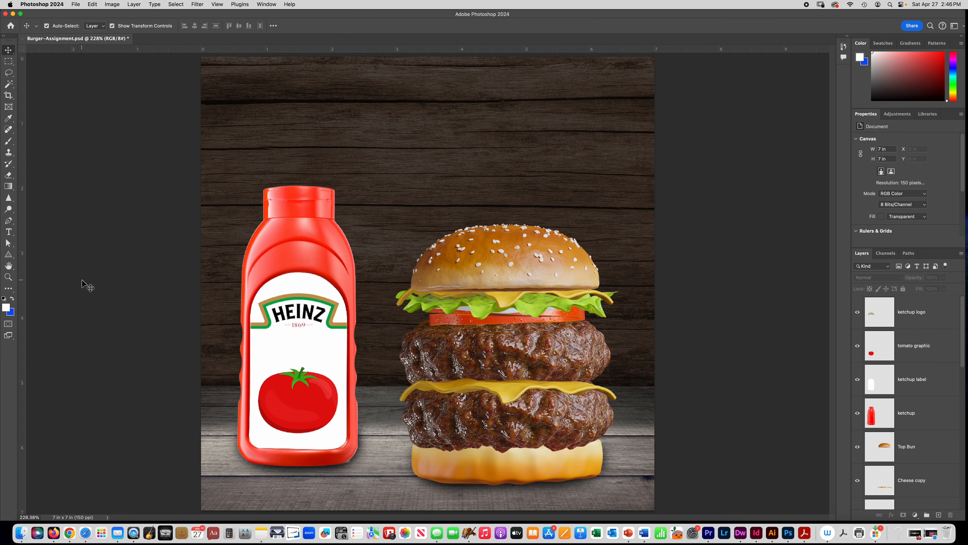
- Activate the Type tool and set its font to Abadi MT Condensed Extra Bold Regular
left_click(10, 236)
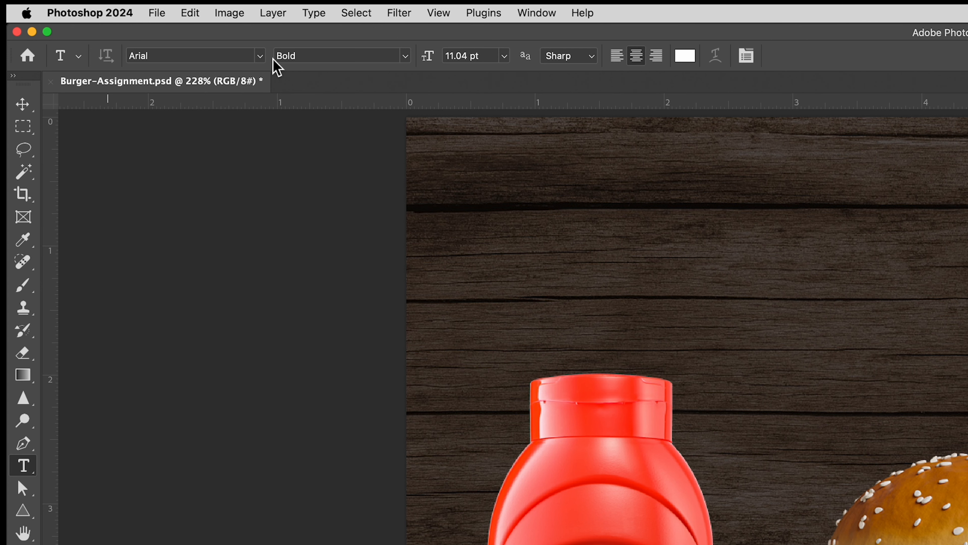
left_click(261, 57)
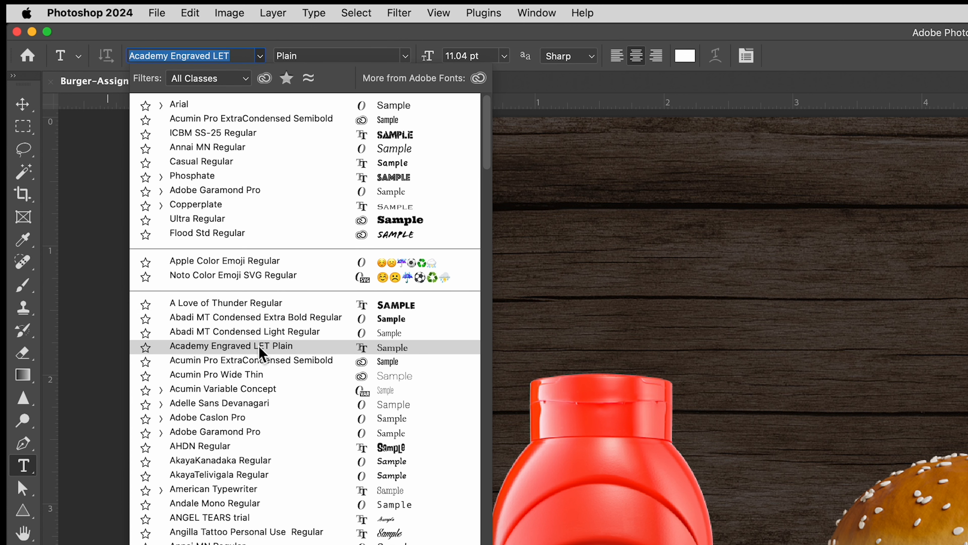
left_click(249, 322)
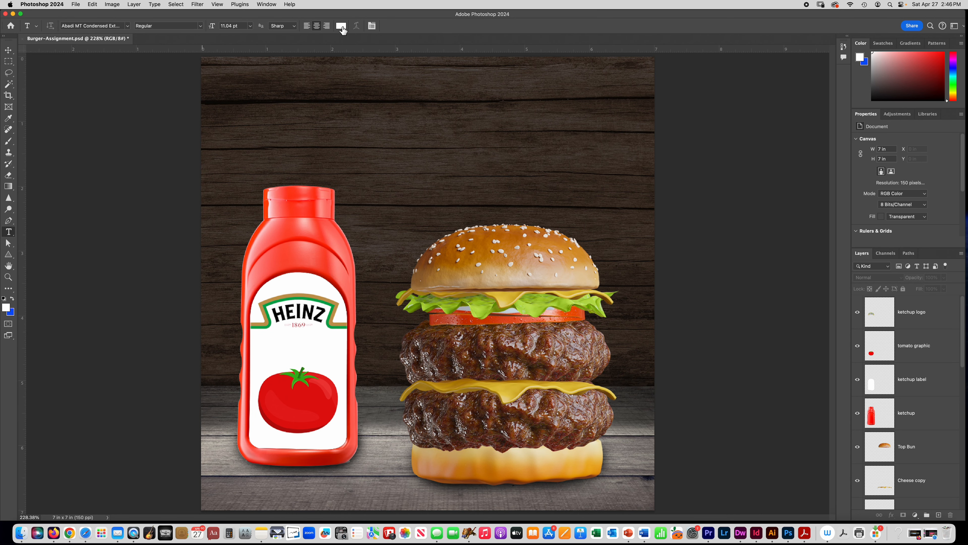
- Set the Type tool's text colour to black (000000)
left_click(341, 27)
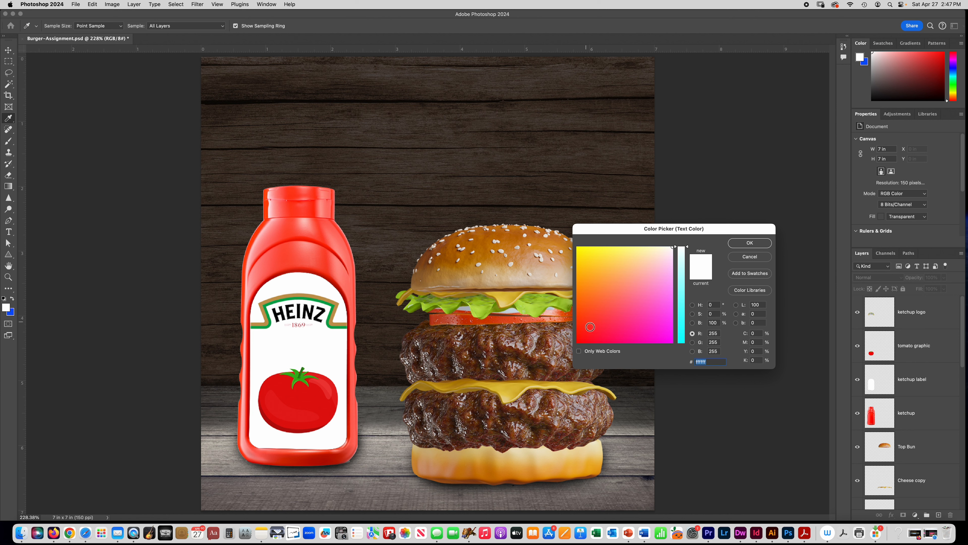
left_click_drag(623, 229, 286, 115)
left_click_drag(300, 160, 239, 229)
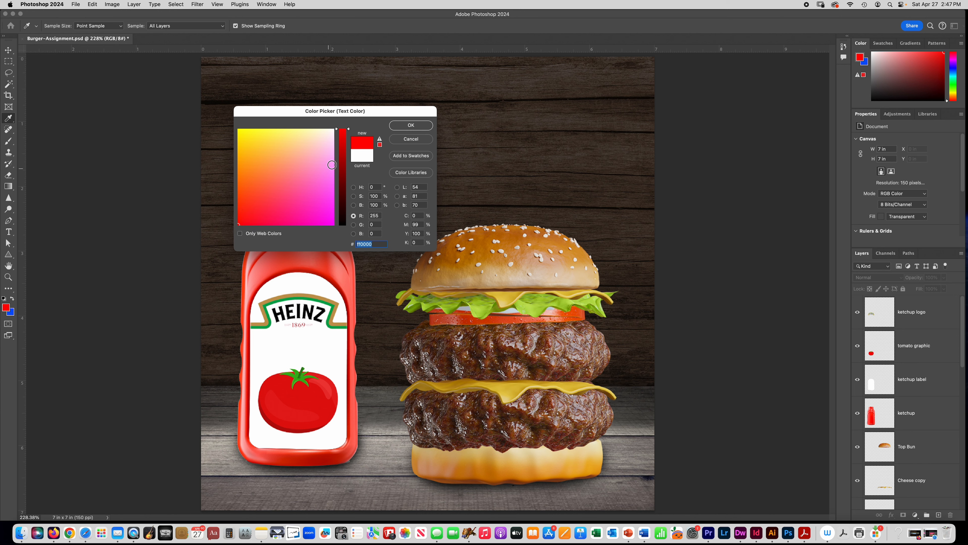
left_click_drag(349, 132, 347, 234)
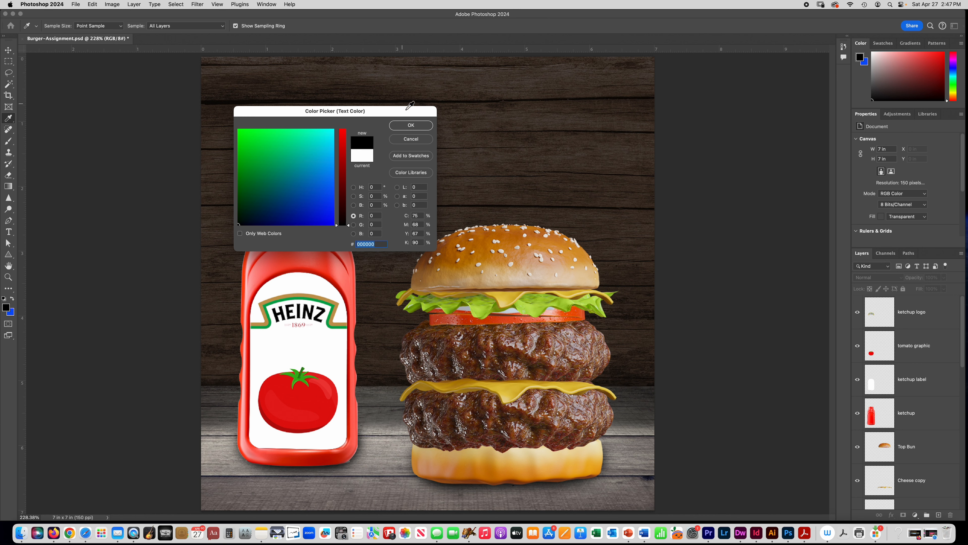
left_click(411, 126)
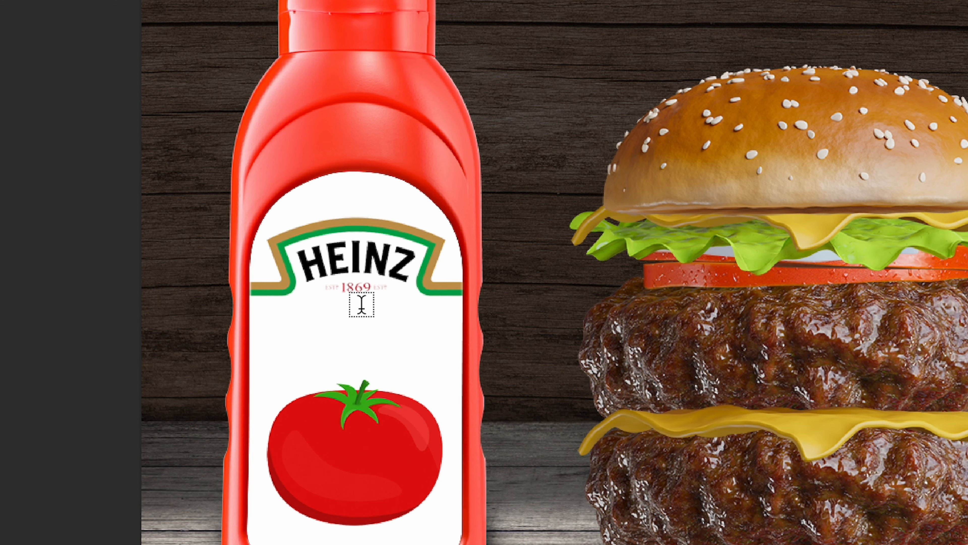
- Place a line of Lorem Ipsum placeholder text on the bottle label beneath the HEINZ logo and select all its characters
left_click(359, 331)
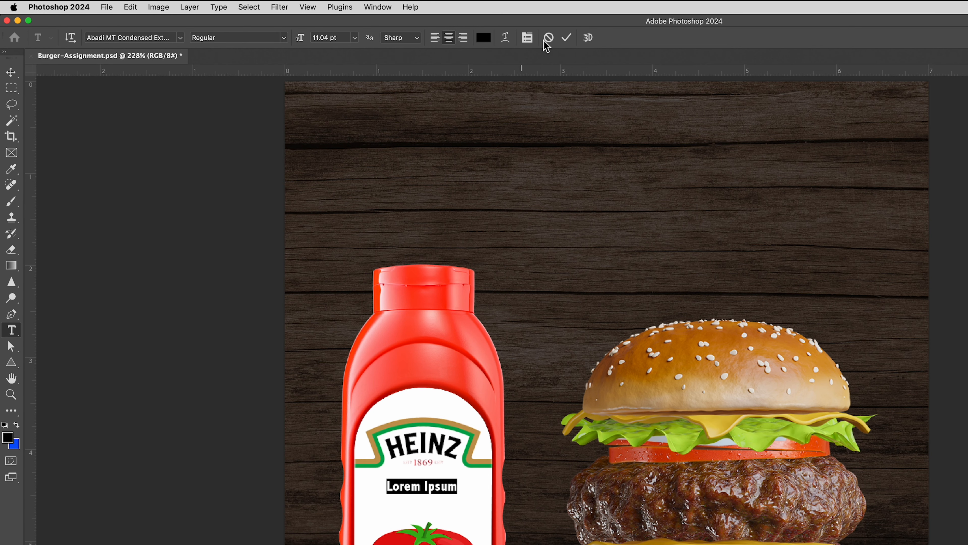
left_click(568, 38)
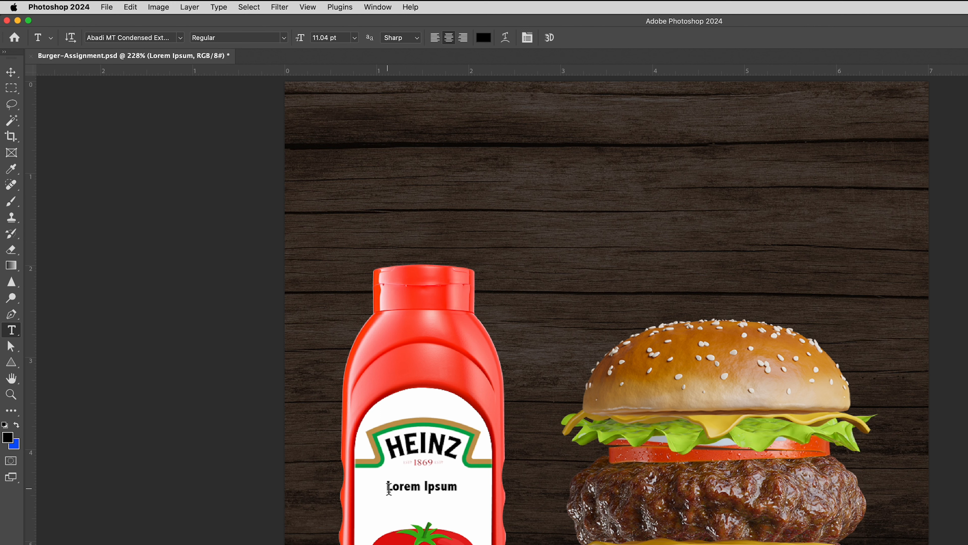
left_click(389, 487)
left_click_drag(389, 487, 496, 487)
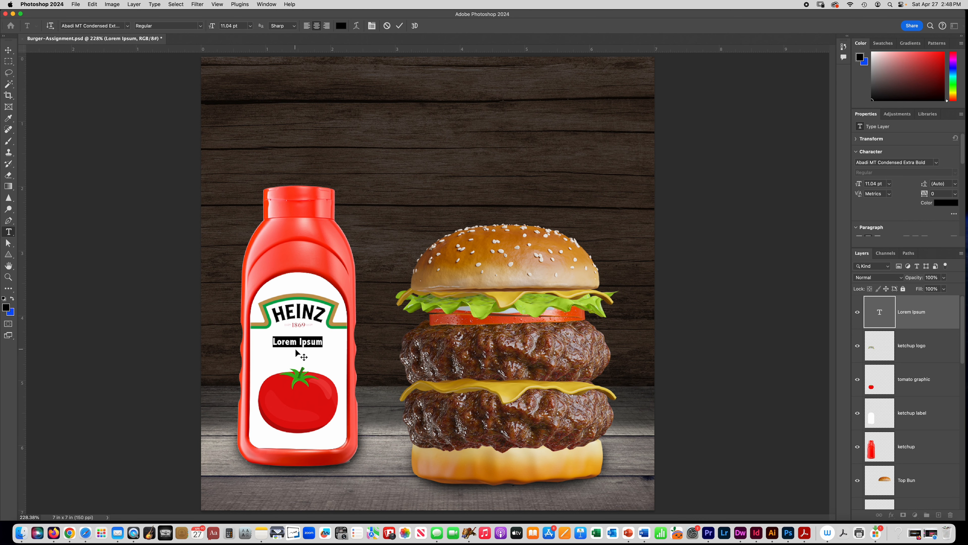
left_click(324, 343)
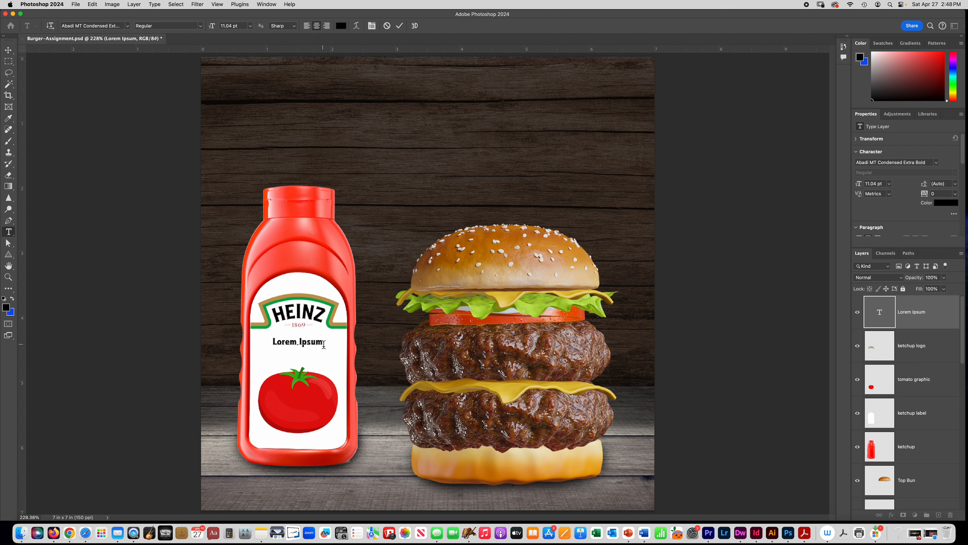
left_click_drag(324, 344, 268, 343)
left_click(280, 344)
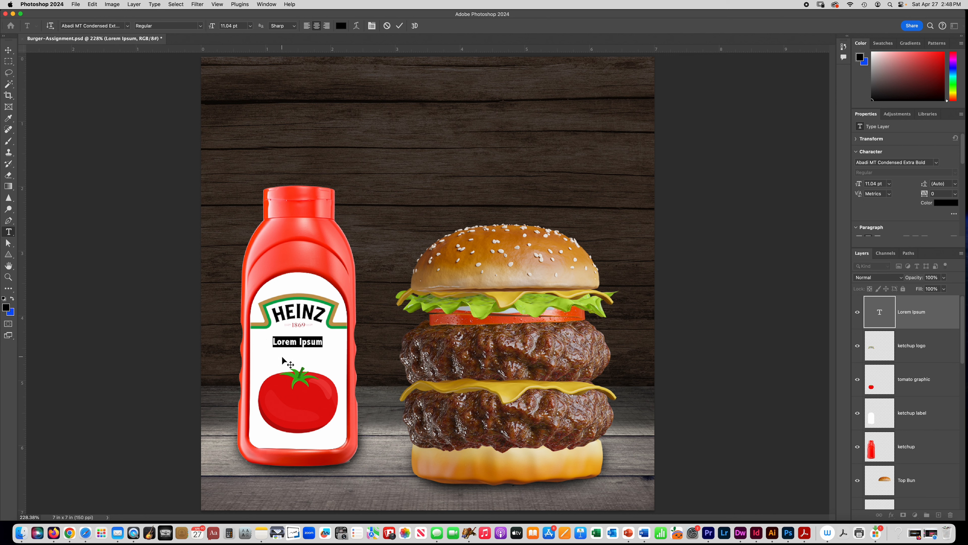
- Start an additional text layer on the bottle label between the Lorem Ipsum line and the tomato graphic
left_click(8, 50)
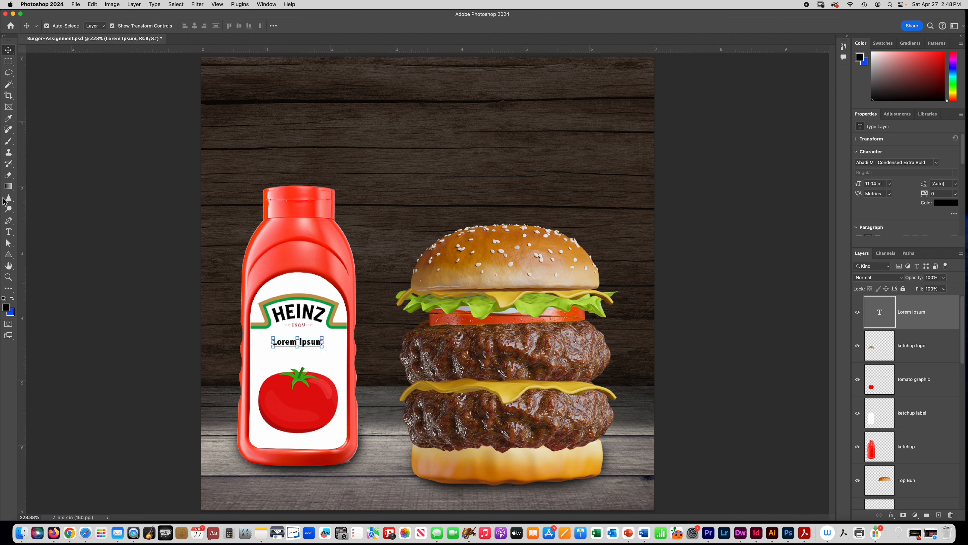
left_click(9, 232)
left_click(283, 361)
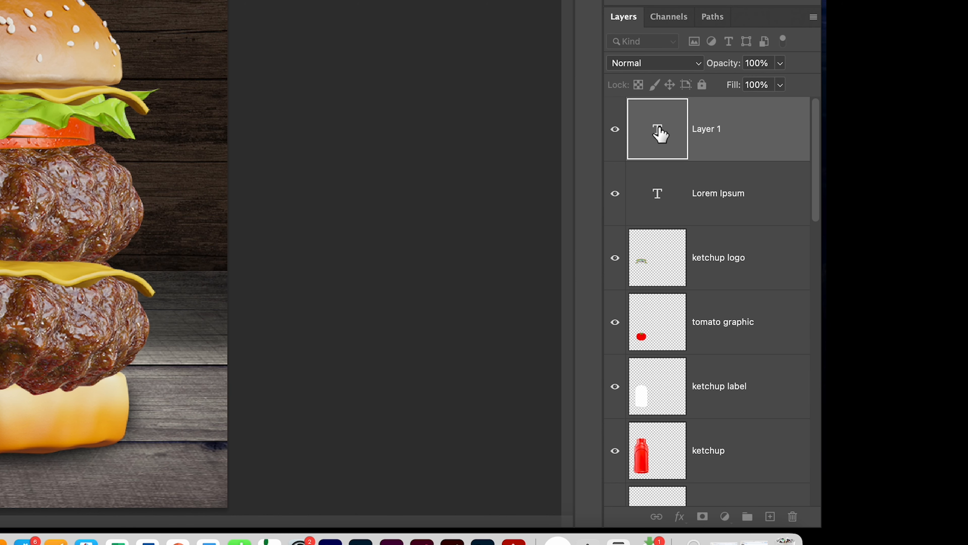
- Delete the stray Layer 1 and Lorem Ipsum text layers
left_click_drag(714, 133, 798, 516)
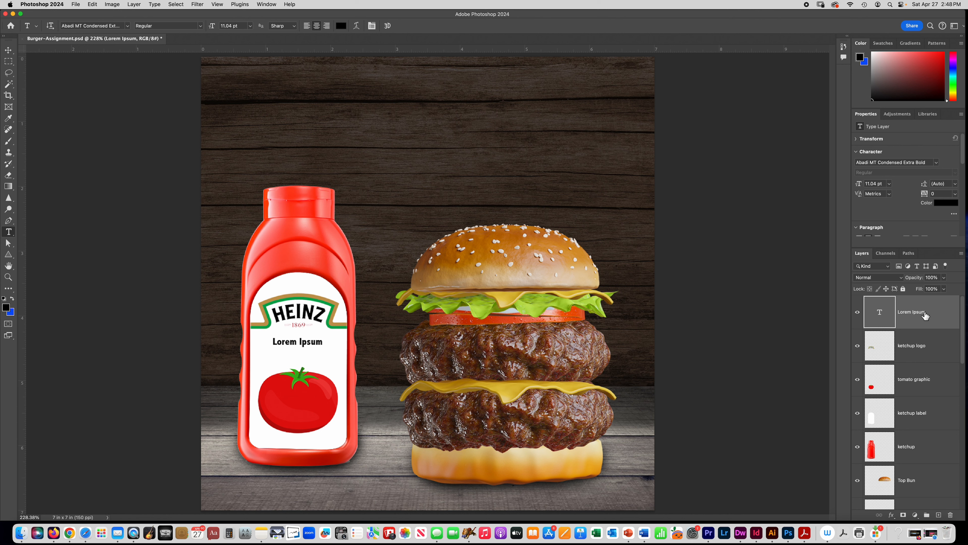
left_click_drag(926, 315, 953, 519)
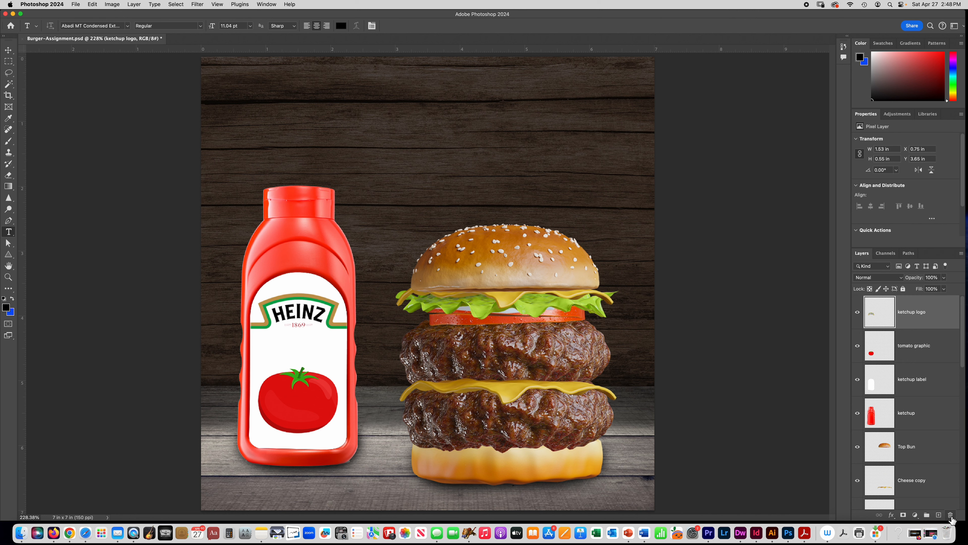
left_click(133, 4)
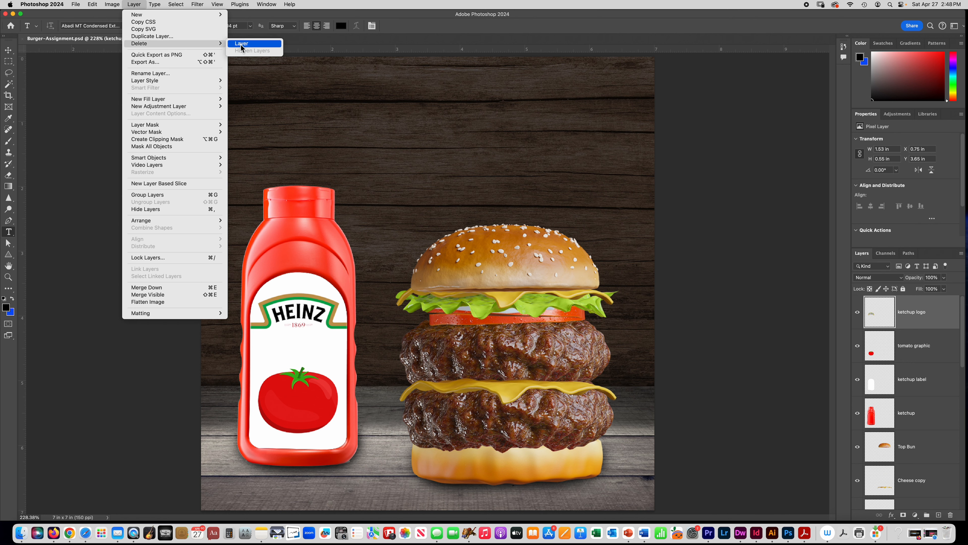
left_click(131, 5)
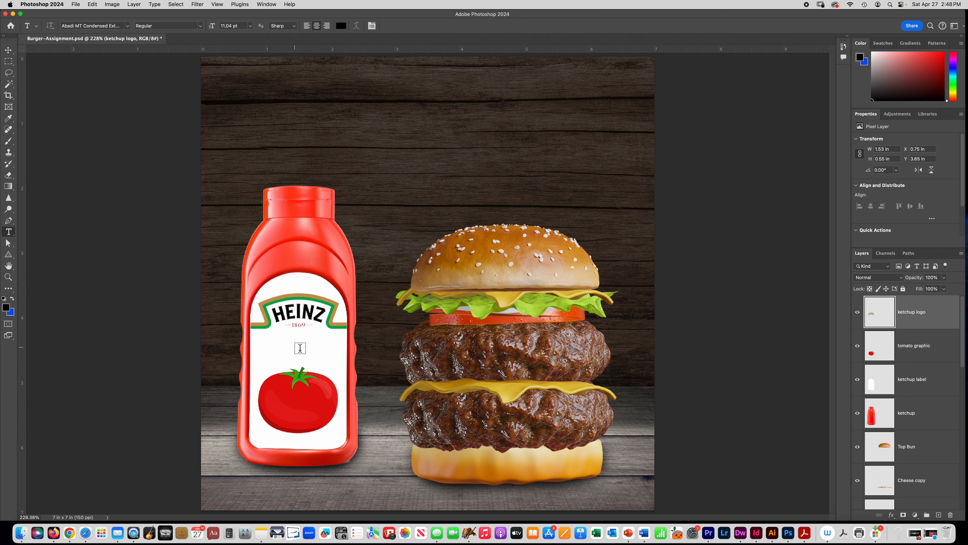
- Add the text "KETCHUP" to the bottle label between the HEINZ logo and the tomato graphic
left_click(300, 346)
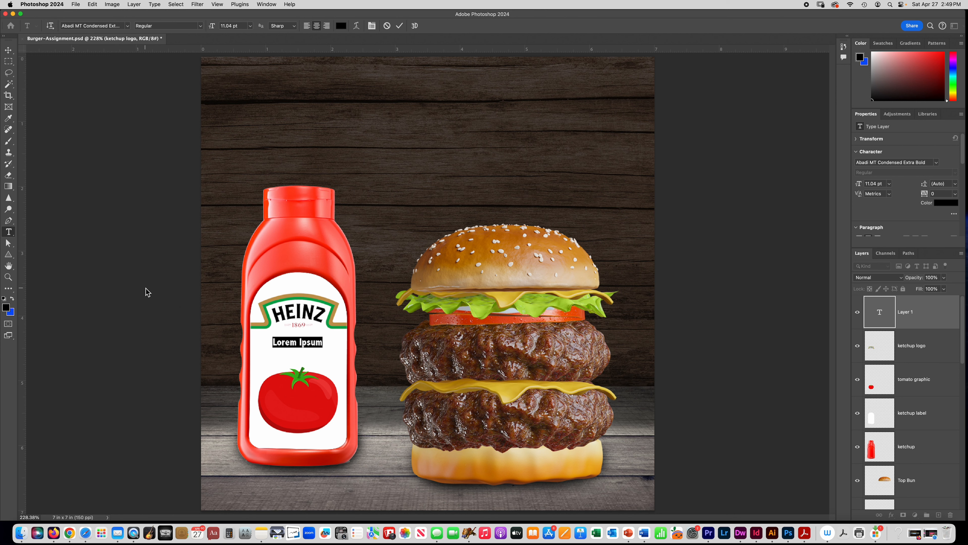
type("KETCHUP")
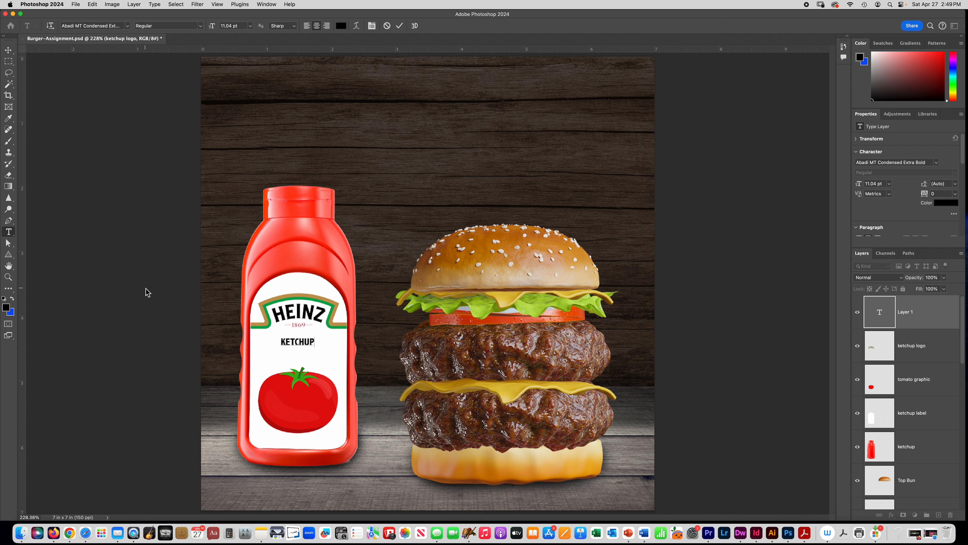
left_click(398, 30)
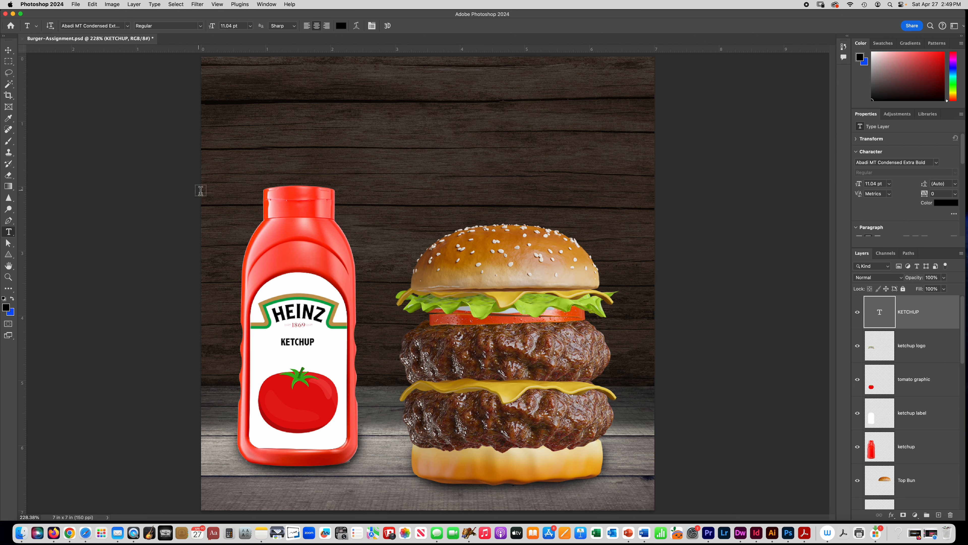
- Enlarge the KETCHUP text, trying 18 pt before settling on a font size of 24 pt
left_click(251, 26)
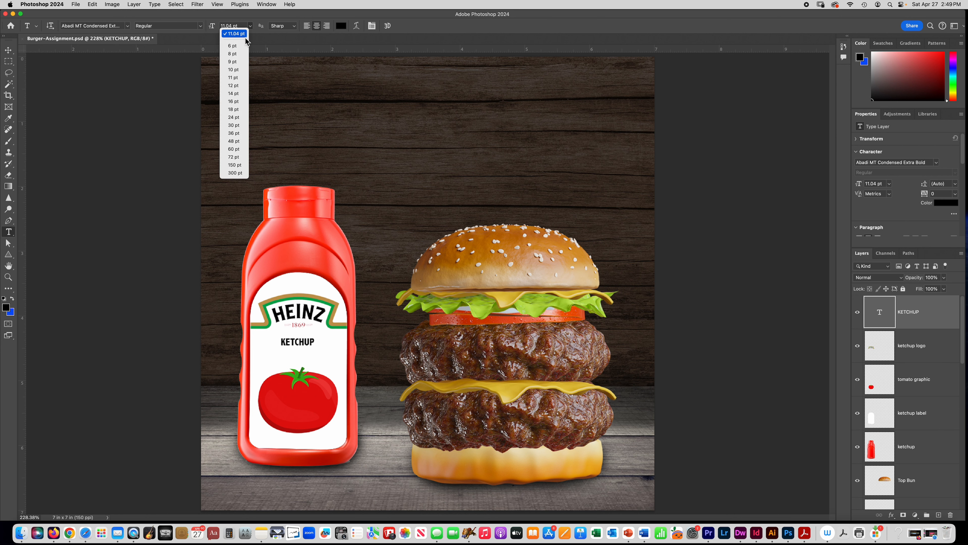
left_click(233, 107)
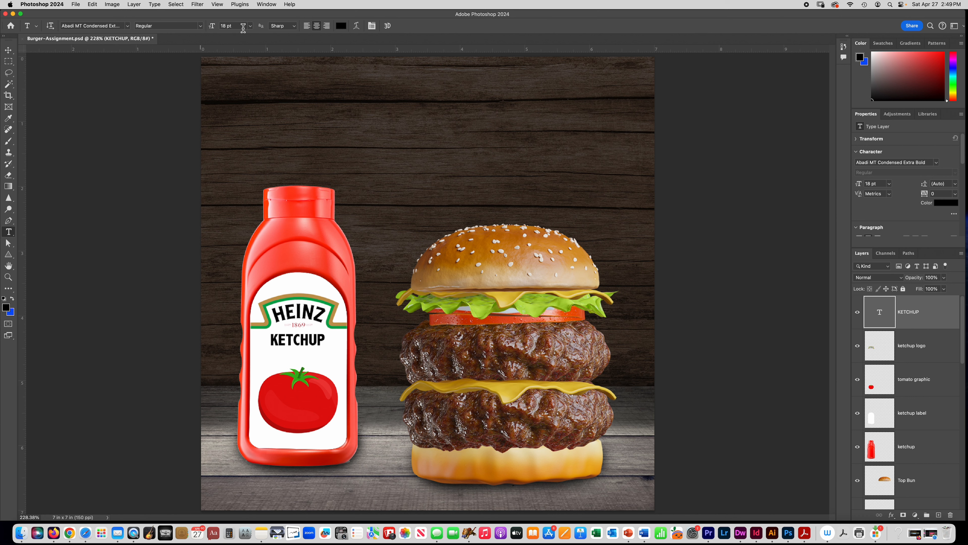
left_click(251, 26)
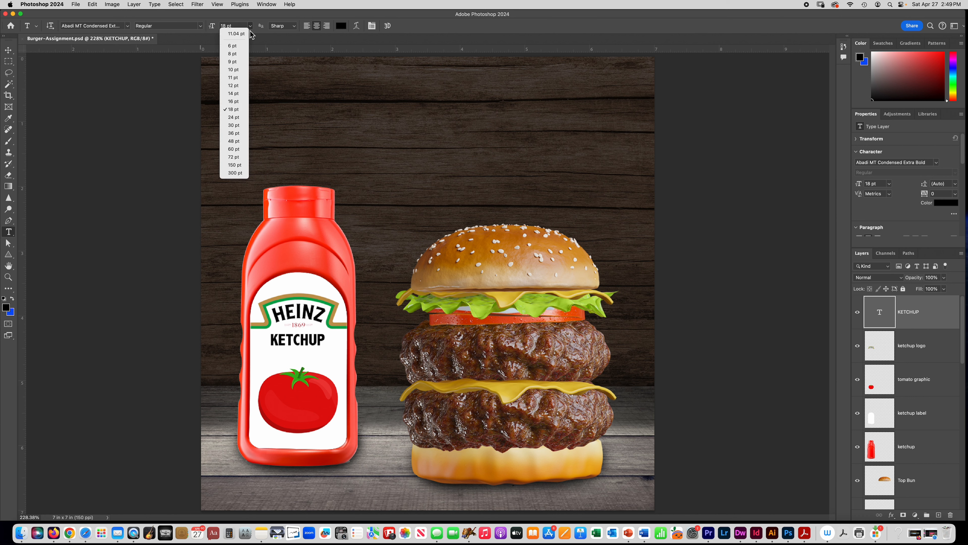
left_click(234, 121)
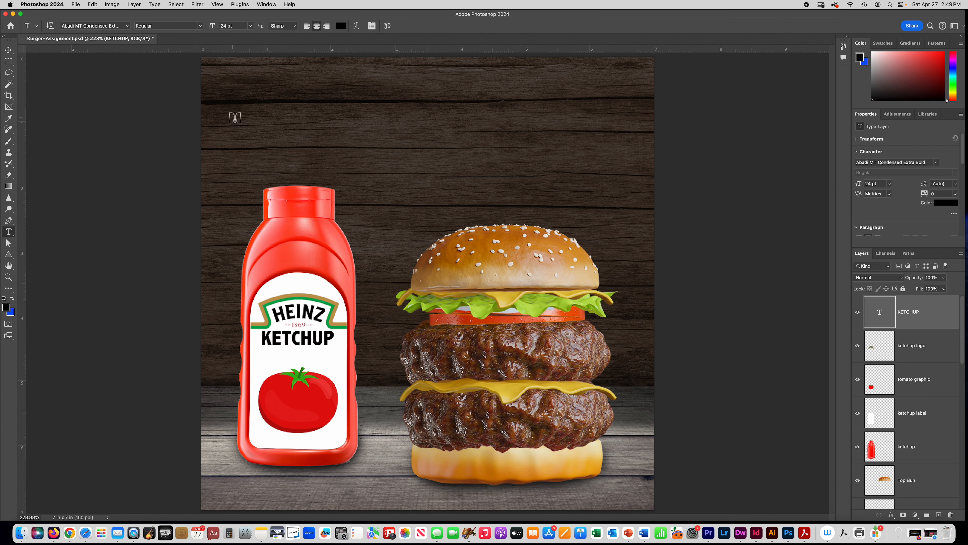
- Move the KETCHUP text slightly down below the HEINZ logo and scale it to about 116% to span the label
left_click(8, 52)
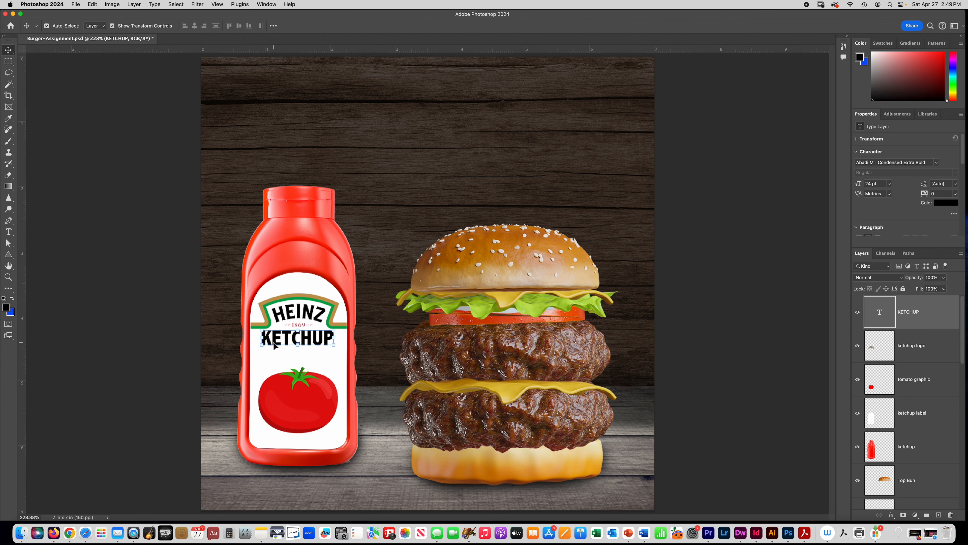
left_click_drag(276, 344, 263, 351)
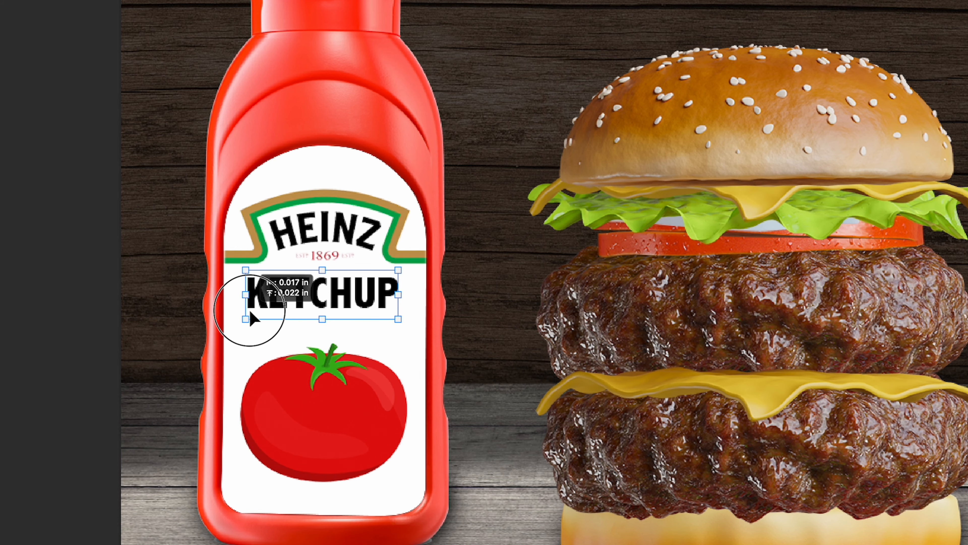
left_click_drag(250, 315, 239, 327)
mouse_move(398, 323)
left_mouse_down()
mouse_move(419, 331)
mouse_move(332, 311)
mouse_move(399, 324)
mouse_move(402, 300)
mouse_move(397, 328)
mouse_move(413, 291)
mouse_move(403, 340)
left_mouse_up()
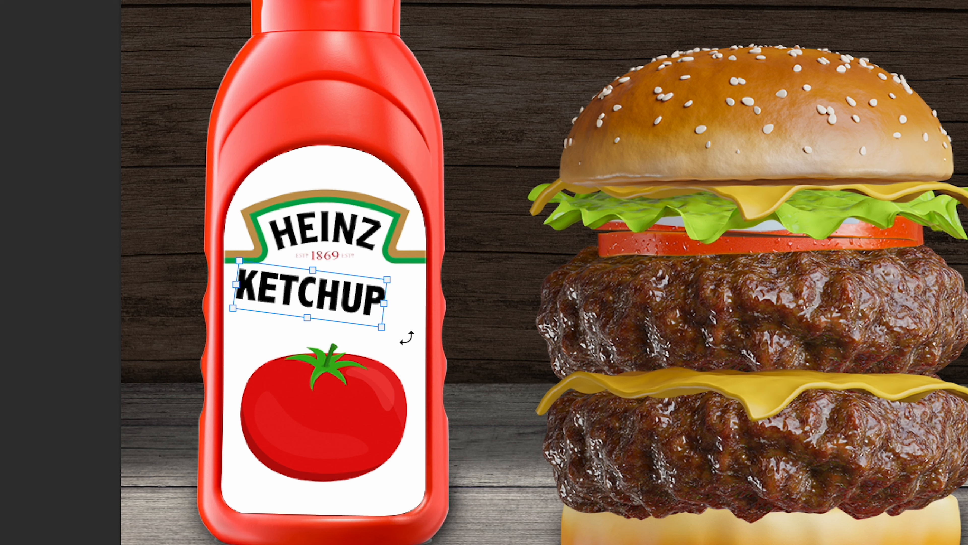
key("super+z")
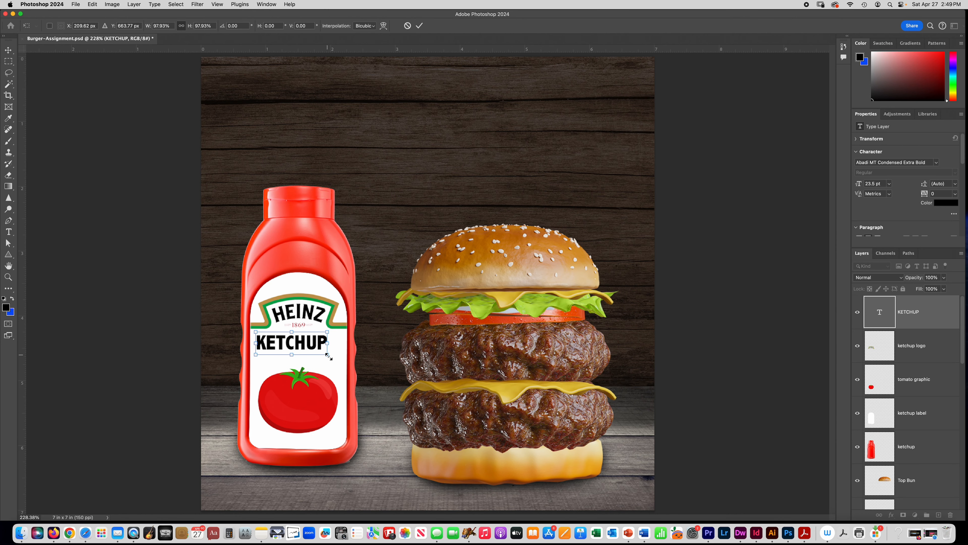
left_click_drag(385, 320, 405, 324)
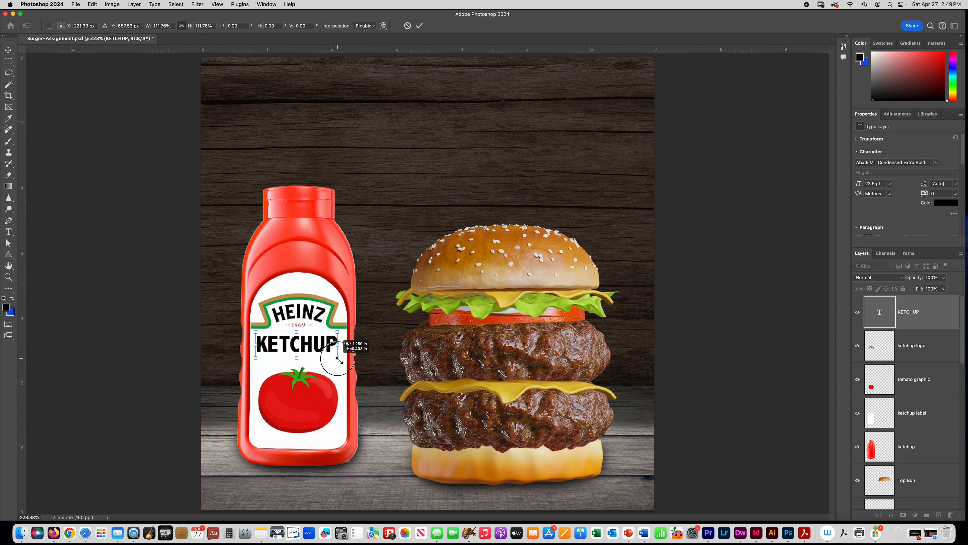
left_click_drag(337, 359, 342, 360)
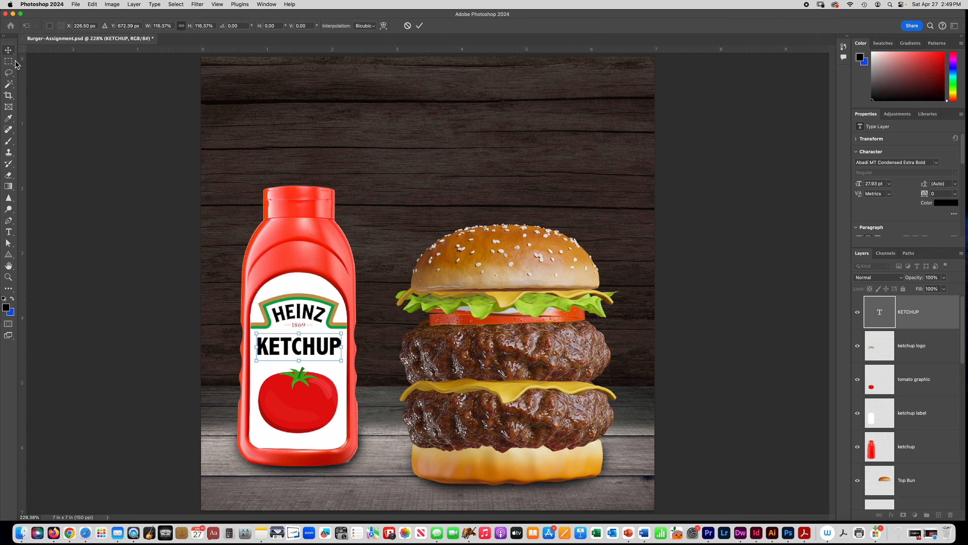
key("Return")
left_click(137, 121)
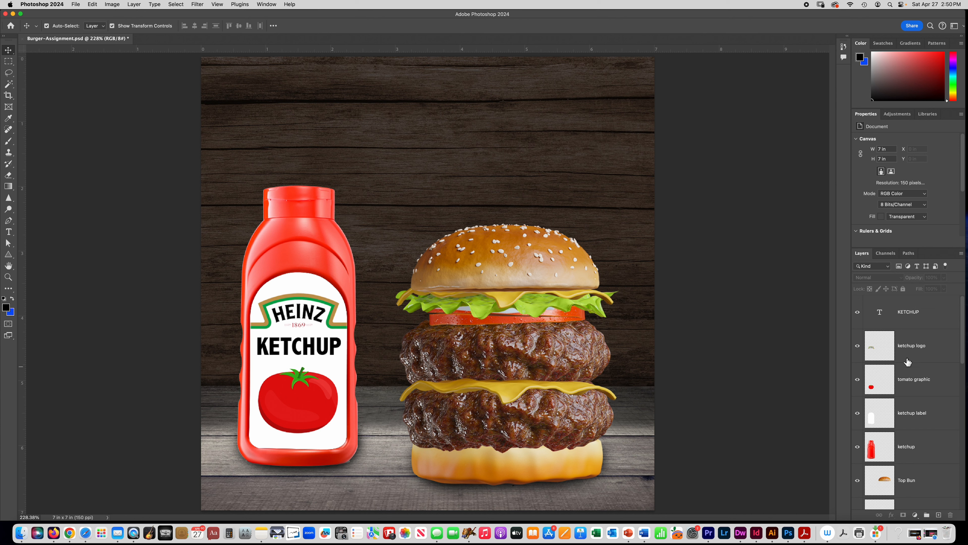
- Rename the ketchup logo layer as HEINZ LOGO
left_click_drag(963, 323, 959, 303)
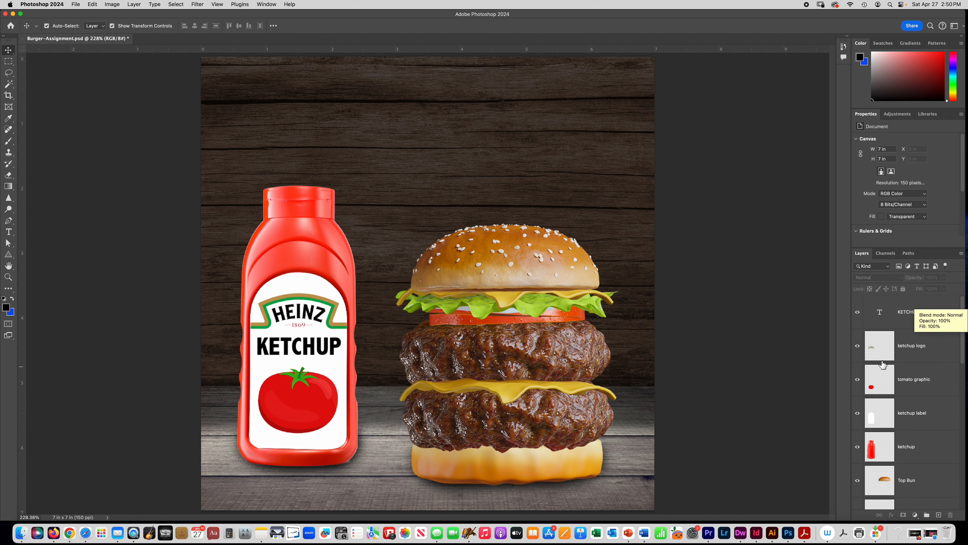
left_click(886, 353)
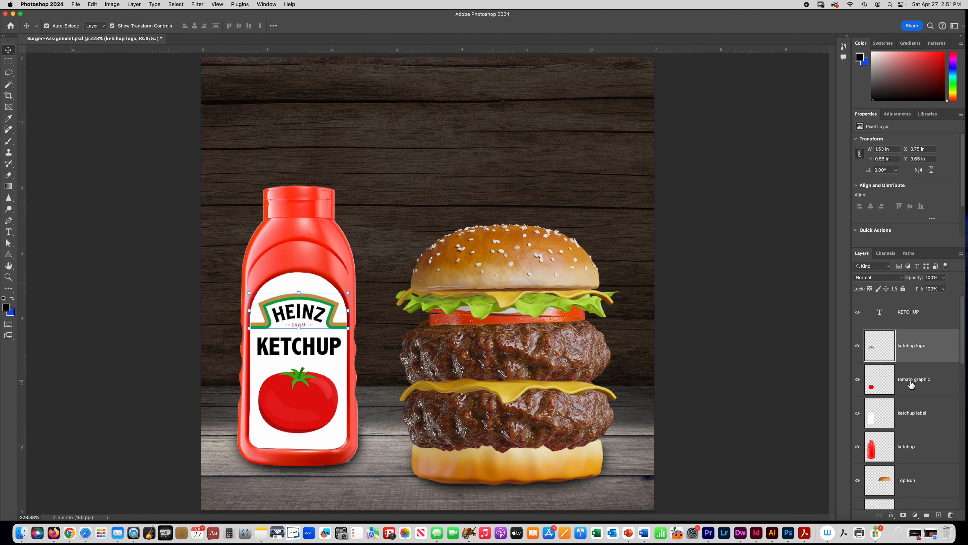
left_click(912, 385)
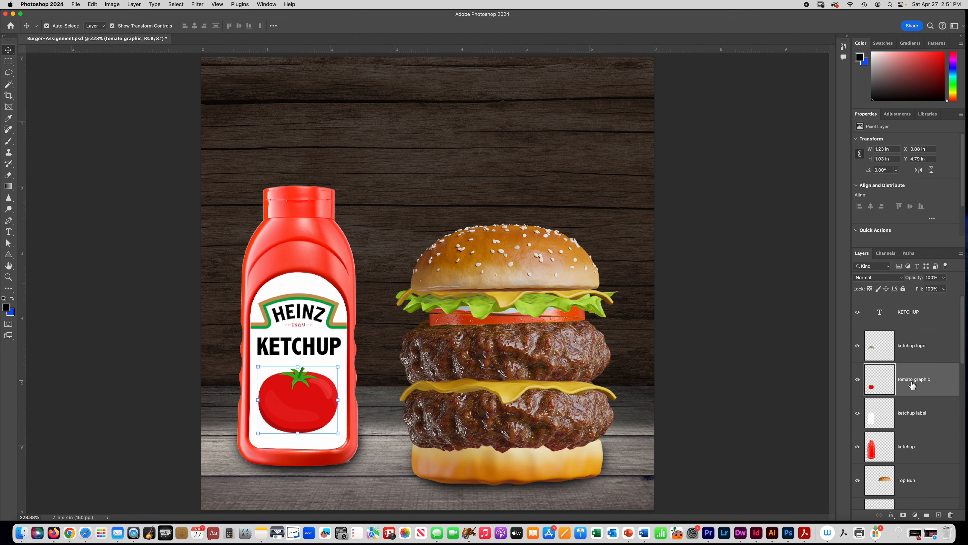
left_click(912, 349)
double_click(911, 347)
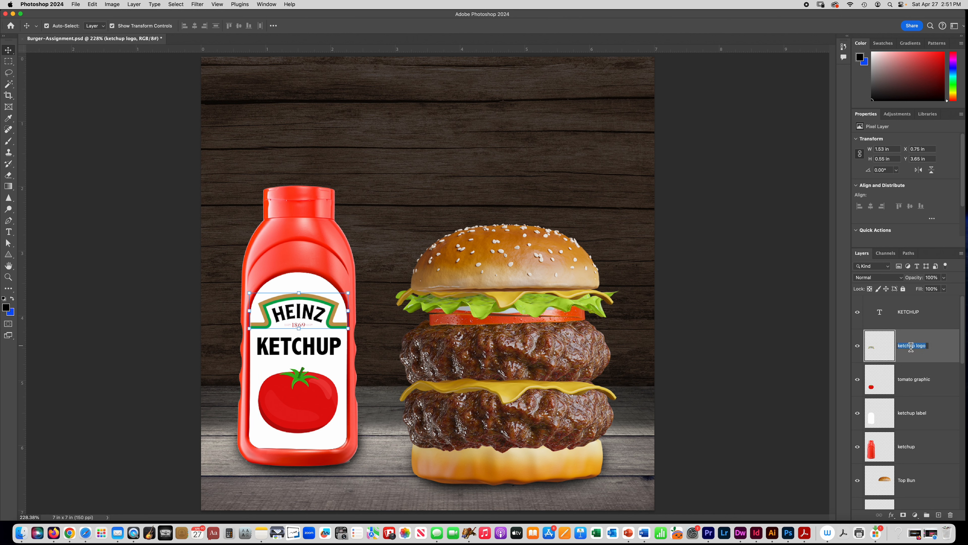
type("HEINZ LOGO")
key("Return")
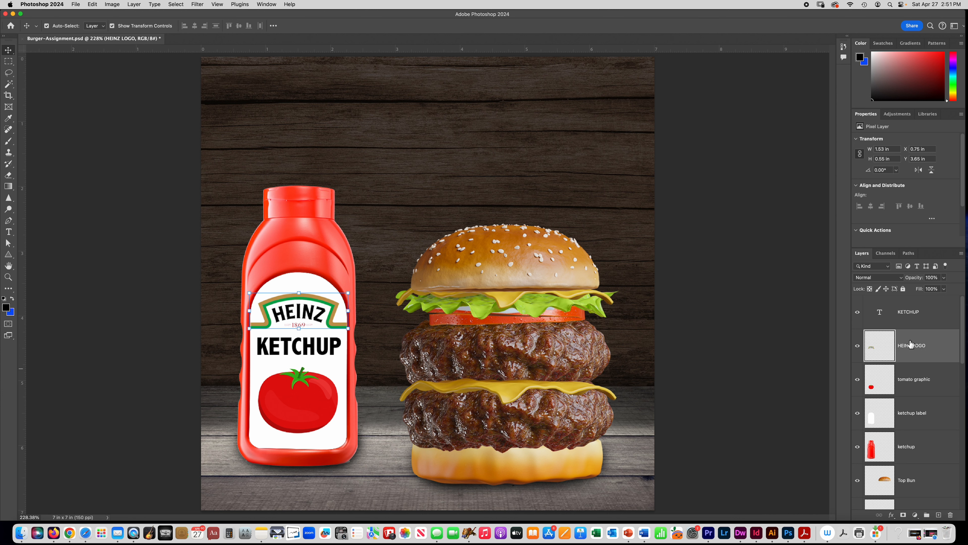
- Toggle the HEINZ LOGO layer's visibility and select the KETCHUP text layer
left_click(858, 346)
left_click(941, 322)
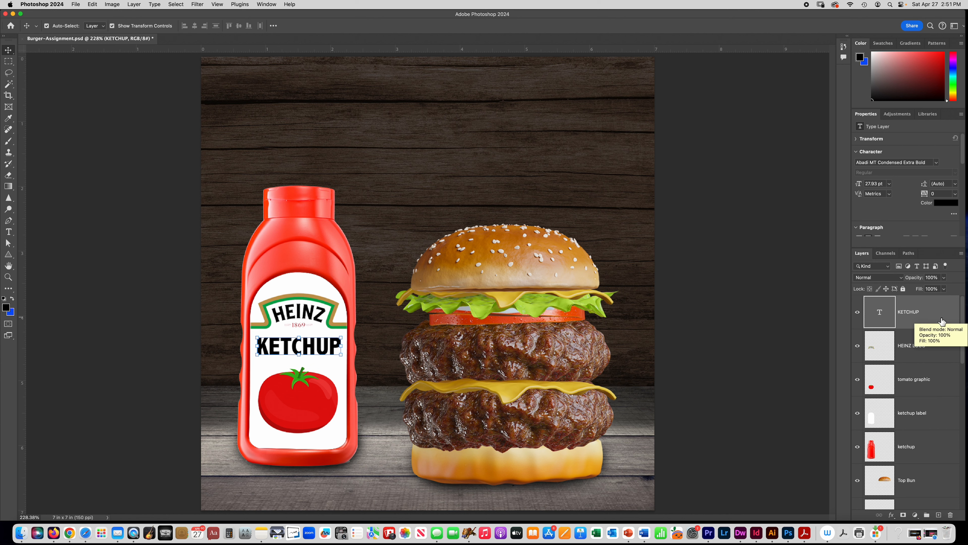
- Group the KETCHUP text, HEINZ LOGO, tomato graphic, ketchup label and ketchup layers, and name the group Ketchup
left_click(941, 347, "shift")
left_click(943, 383, "shift")
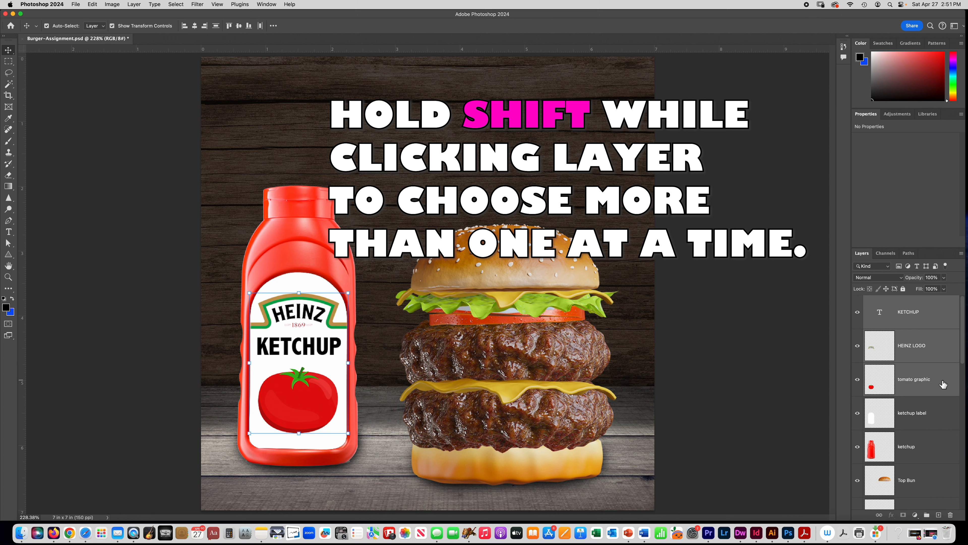
left_click(938, 415, "shift")
left_click(935, 455, "shift")
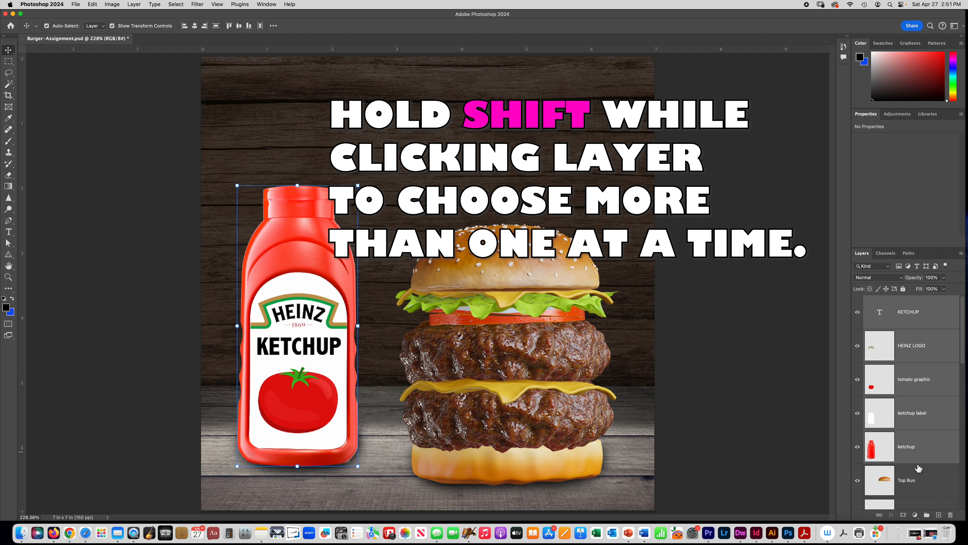
left_click(134, 4)
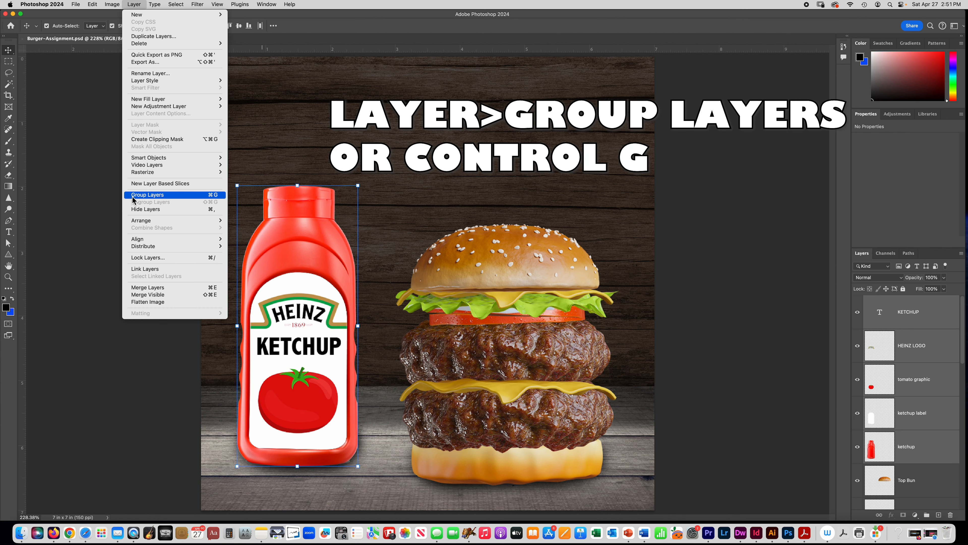
left_click(215, 196)
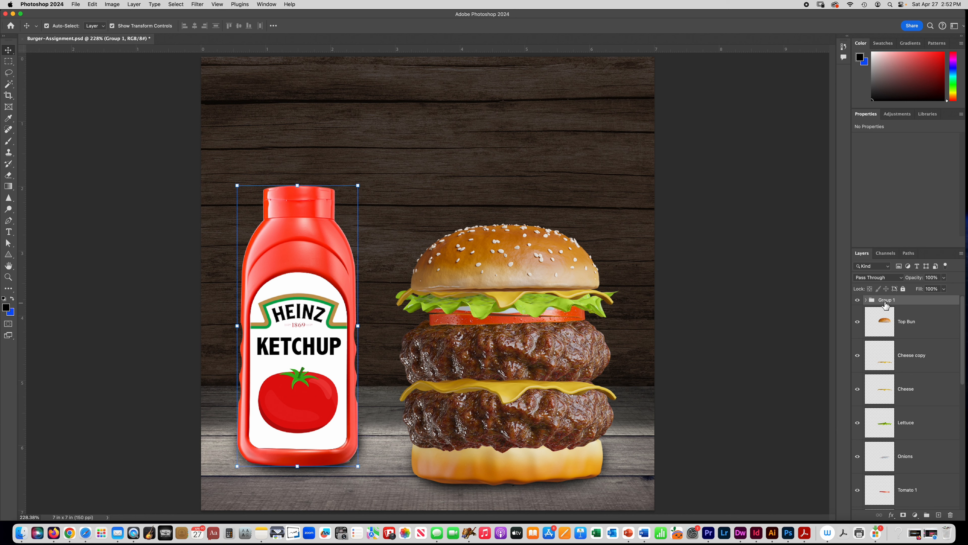
type("Ketchup")
- Toggle the Ketchup group's visibility off and on, and expand and collapse it to examine its layers
left_click(857, 300)
left_click(858, 301)
left_click(858, 300)
left_click(858, 301)
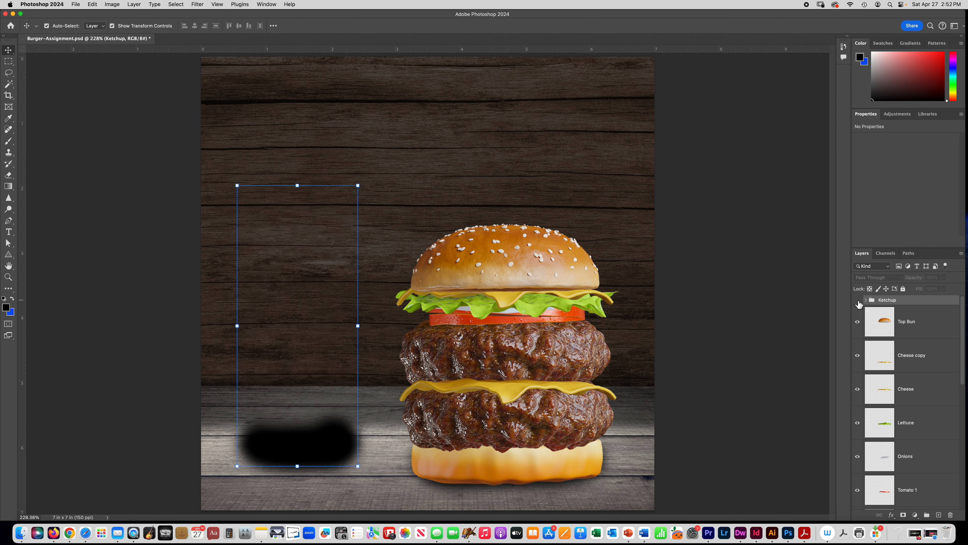
left_click(858, 301)
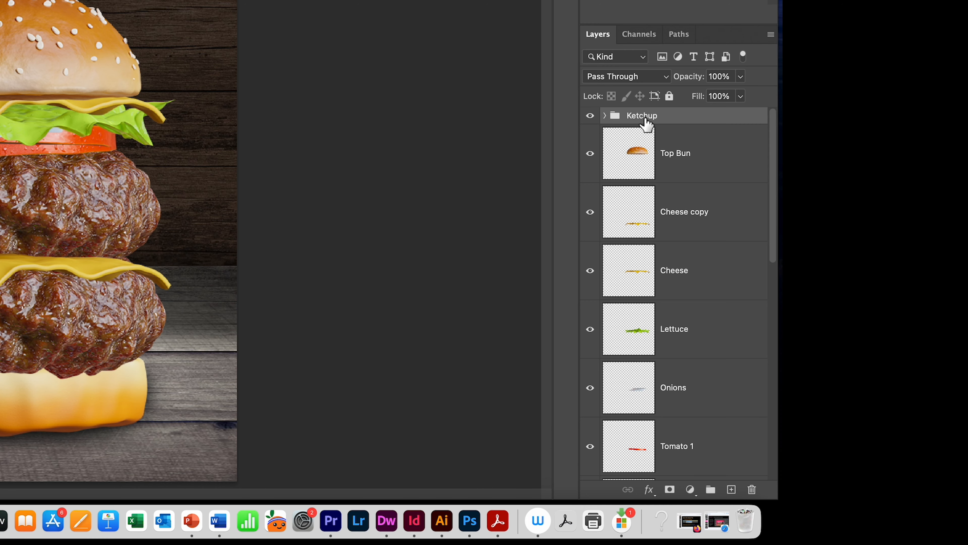
left_click(605, 116)
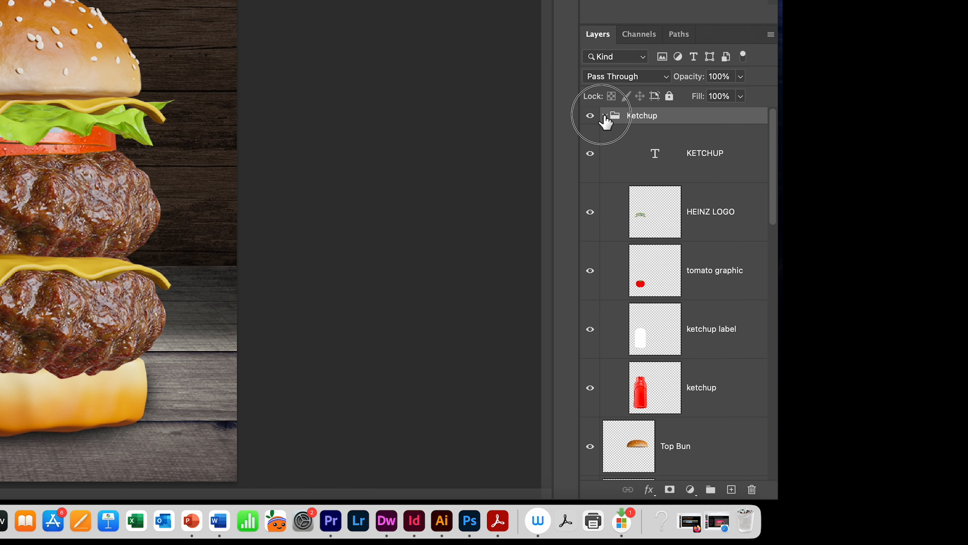
left_click(604, 115)
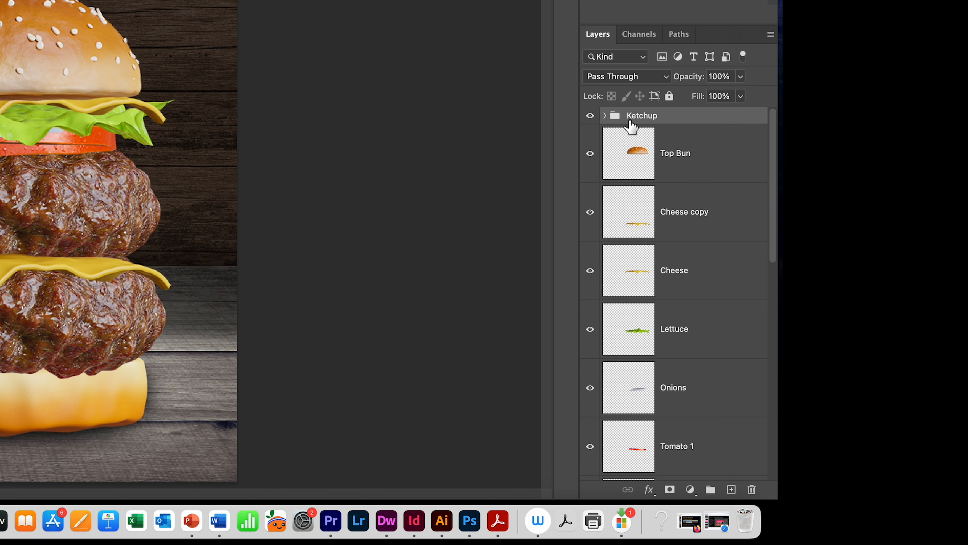
left_click(605, 117)
left_click(606, 116)
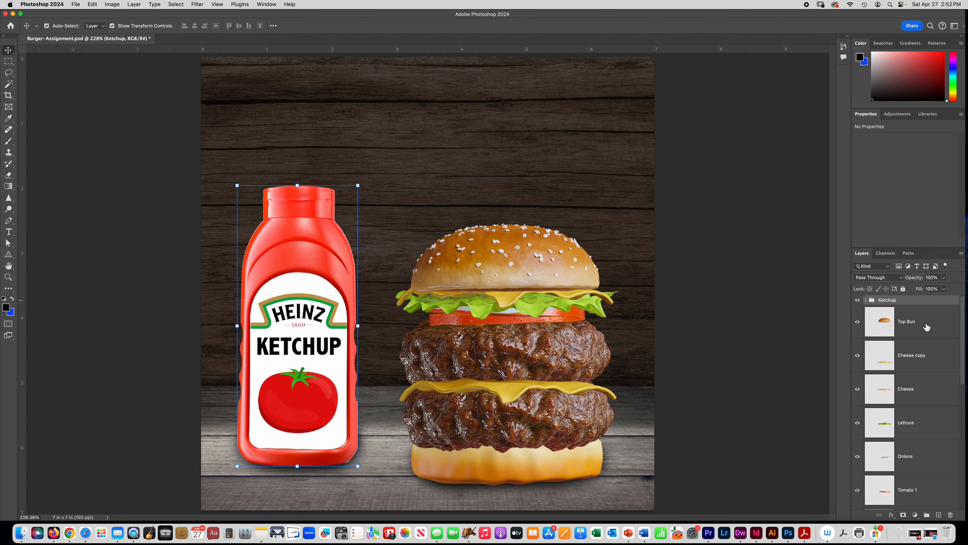
- Group all burger layers from Top Bun down to burger shadow, and name the group Burger
left_click(926, 328)
scroll(925, 328, "down", 10)
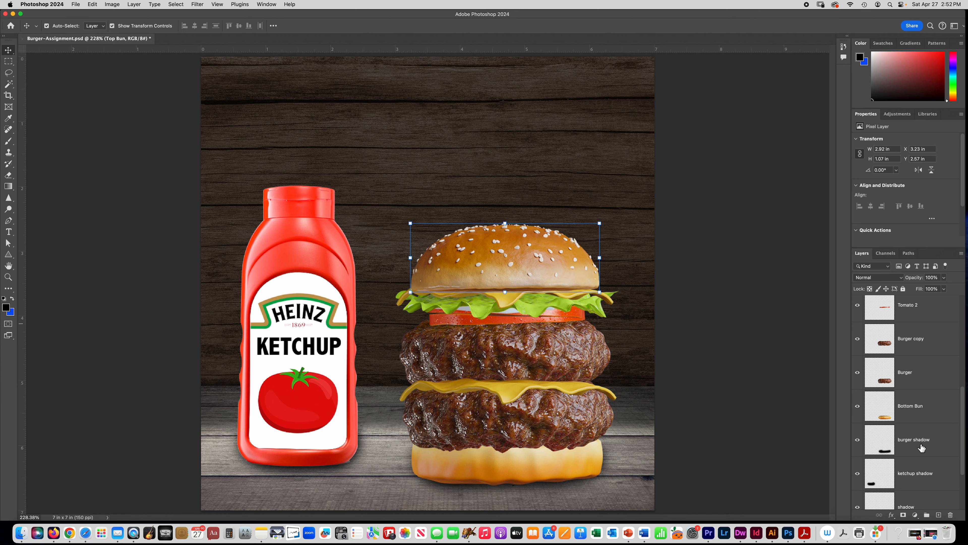
scroll(926, 393, "up", 10)
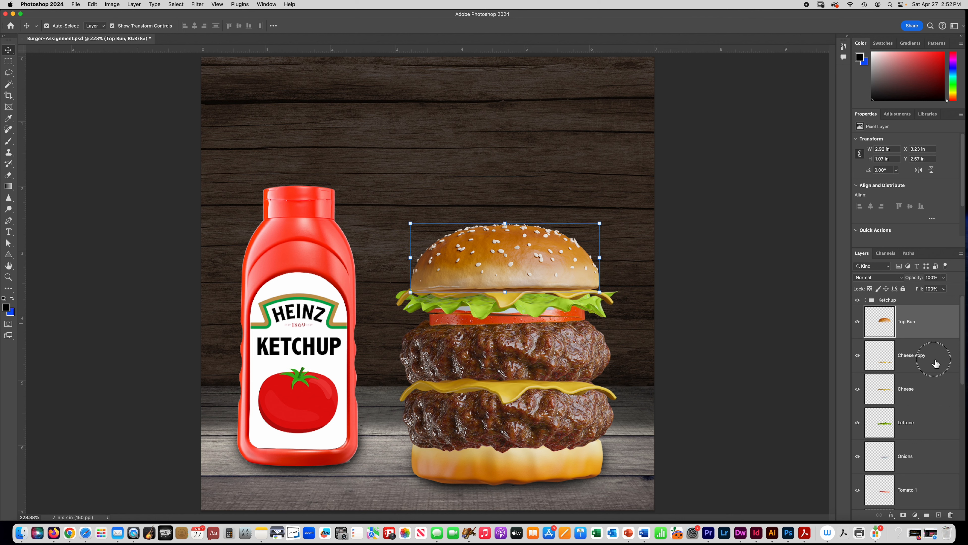
left_click(927, 364, "shift")
left_click(932, 390, "shift")
left_click(938, 423, "shift")
scroll(924, 396, "down", 5)
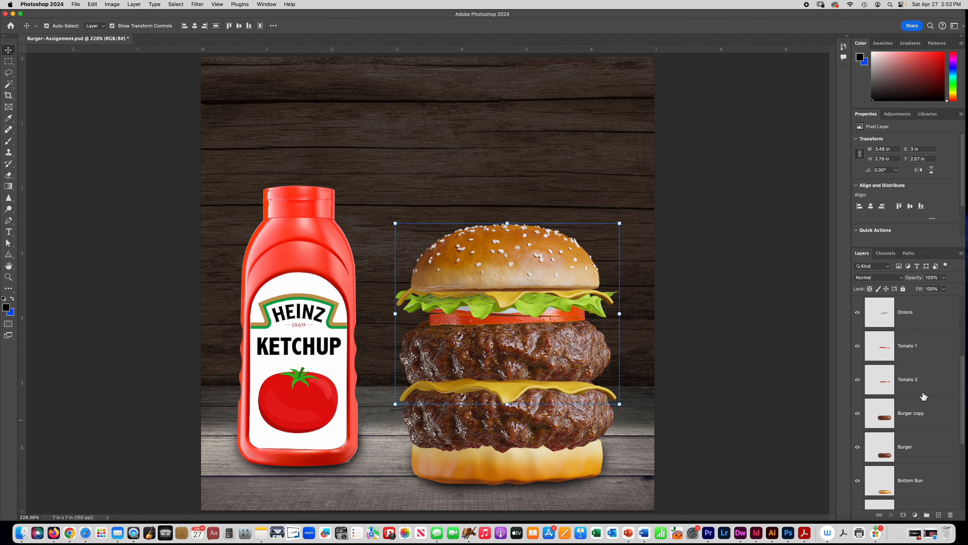
scroll(930, 324, "down", 3)
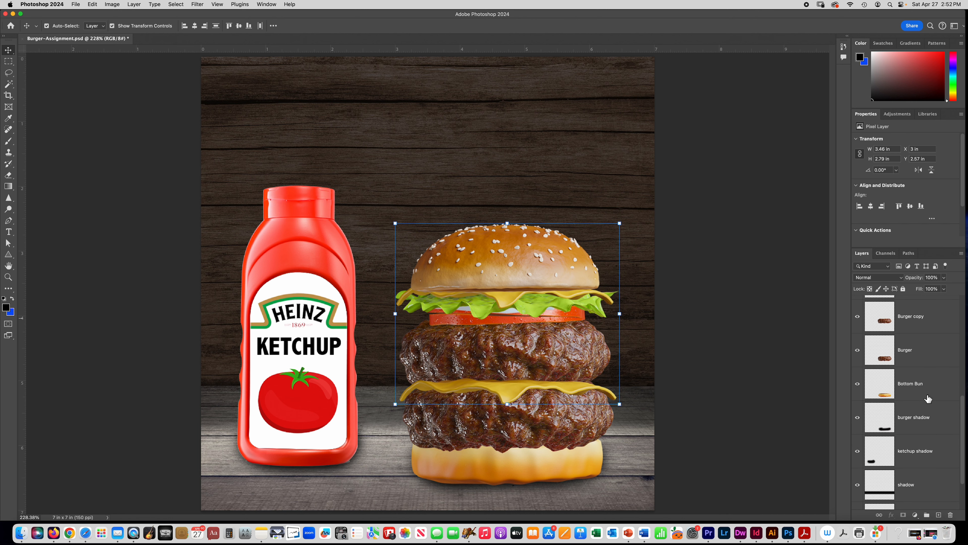
left_click(930, 397, "shift")
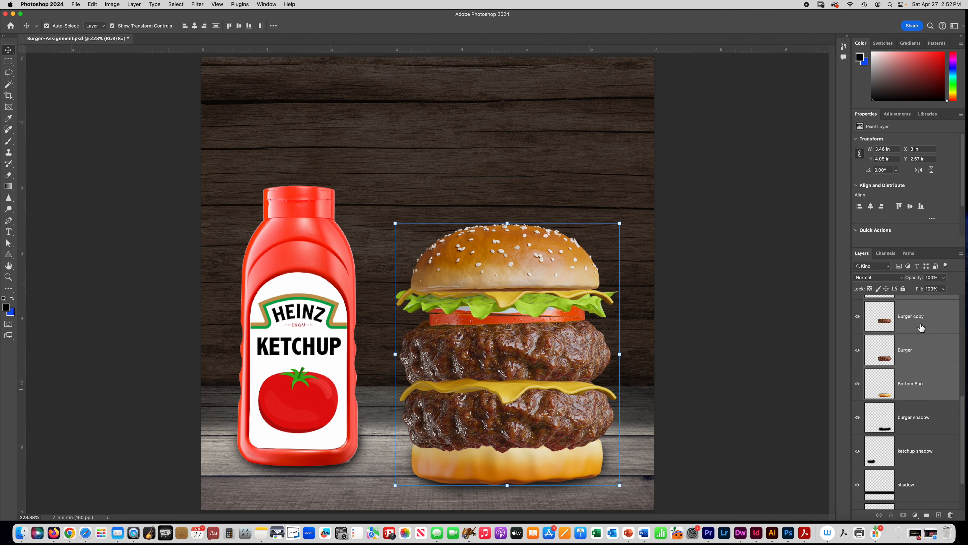
left_click(940, 427, "shift")
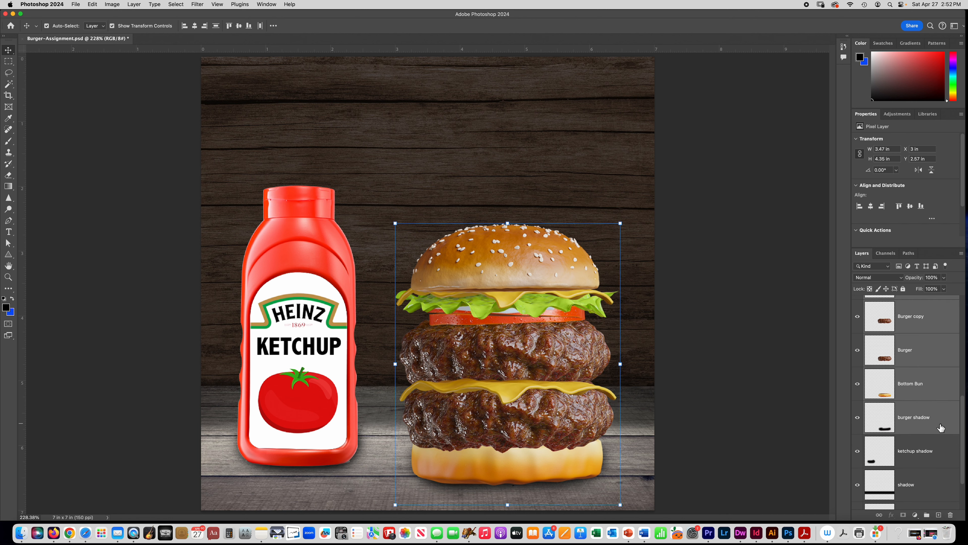
left_click(136, 4)
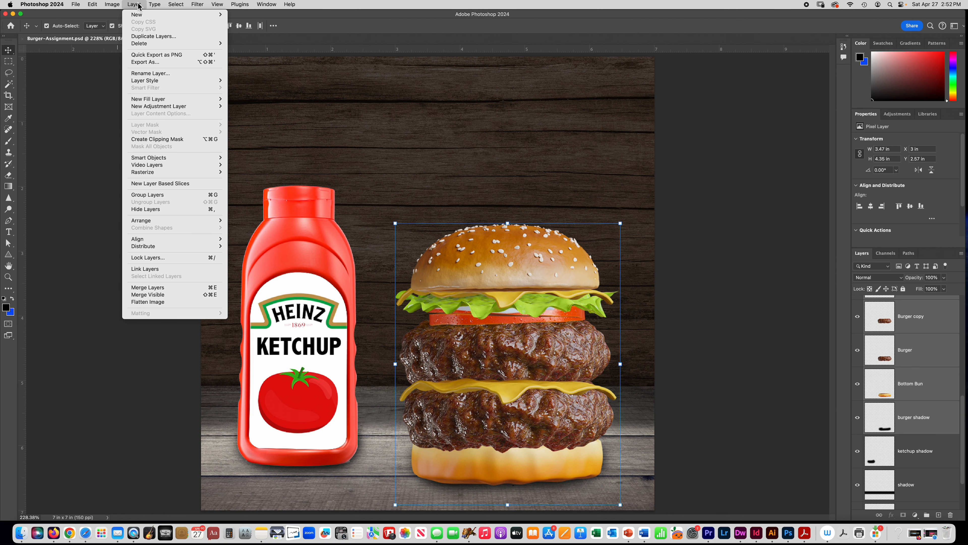
left_click(216, 195)
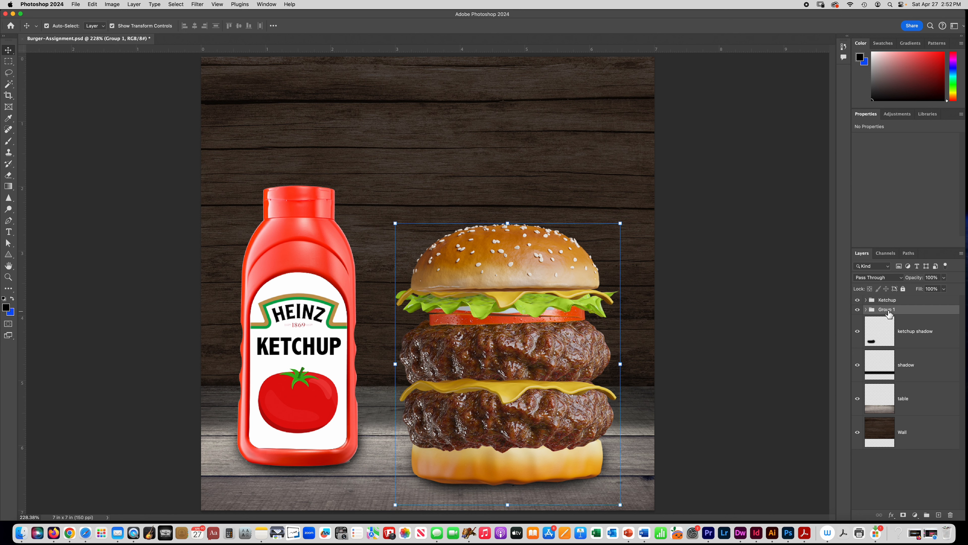
type("Burger")
key("Return")
- Toggle the visibility of the Ketchup and Burger groups, and expand and collapse the Burger group to examine its layers
left_click(858, 300)
left_click(858, 300)
left_click(858, 310)
left_click(858, 309)
left_click(866, 310)
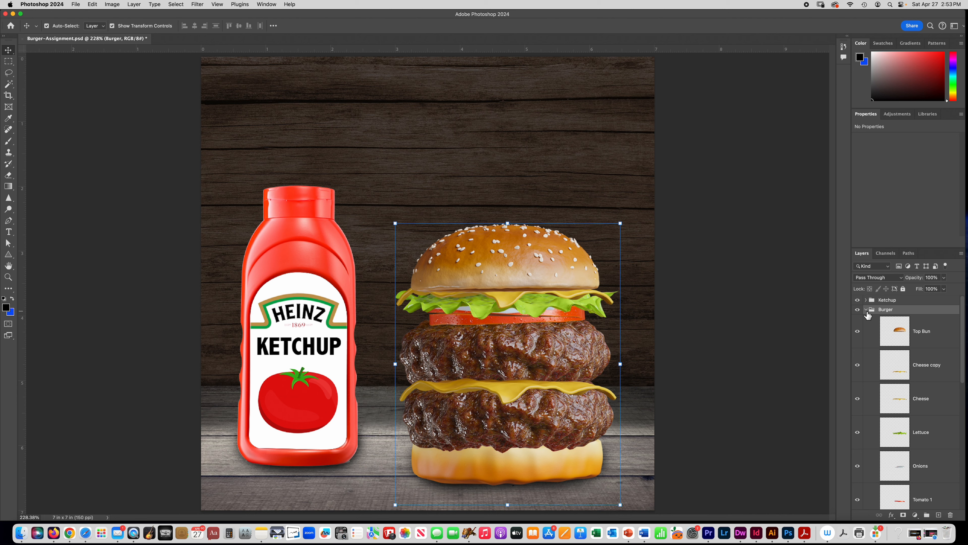
left_click(866, 309)
left_click(866, 309)
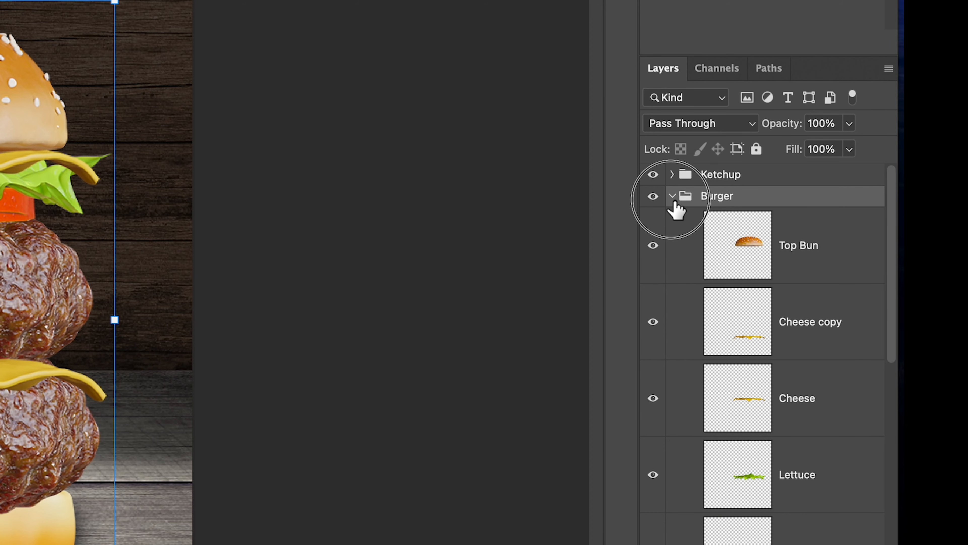
left_click(672, 198)
left_click(673, 198)
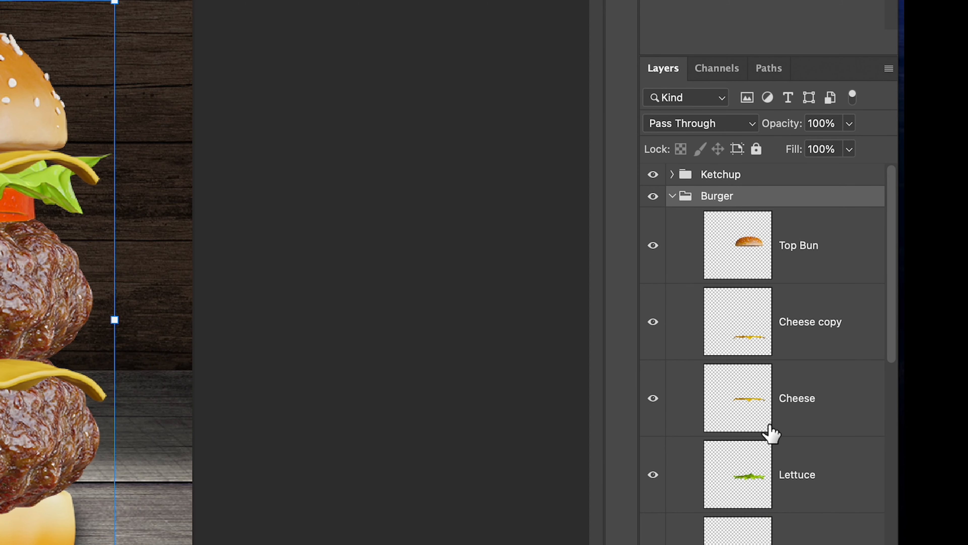
left_click(674, 199)
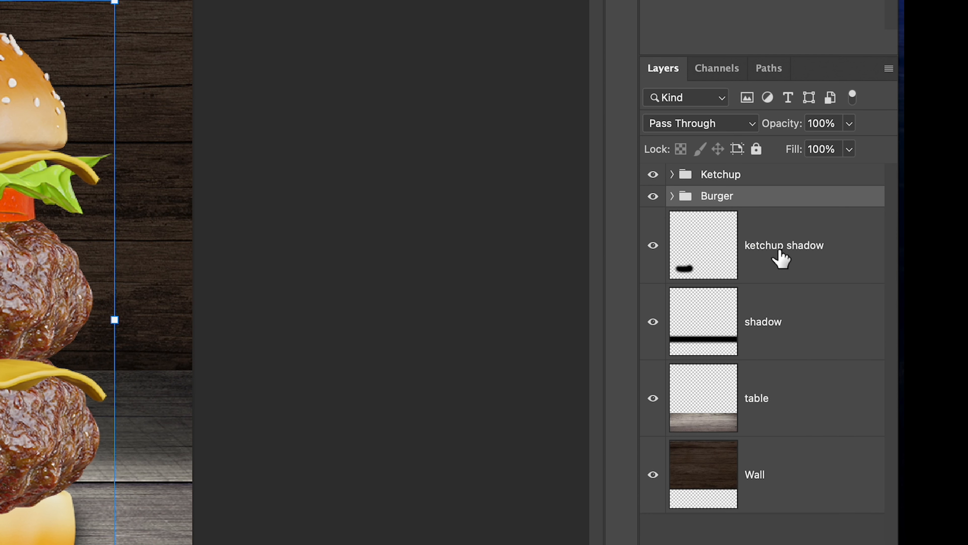
- Move the ketchup shadow layer into the Ketchup group and place it beneath the ketchup bottle layer
left_click(780, 259)
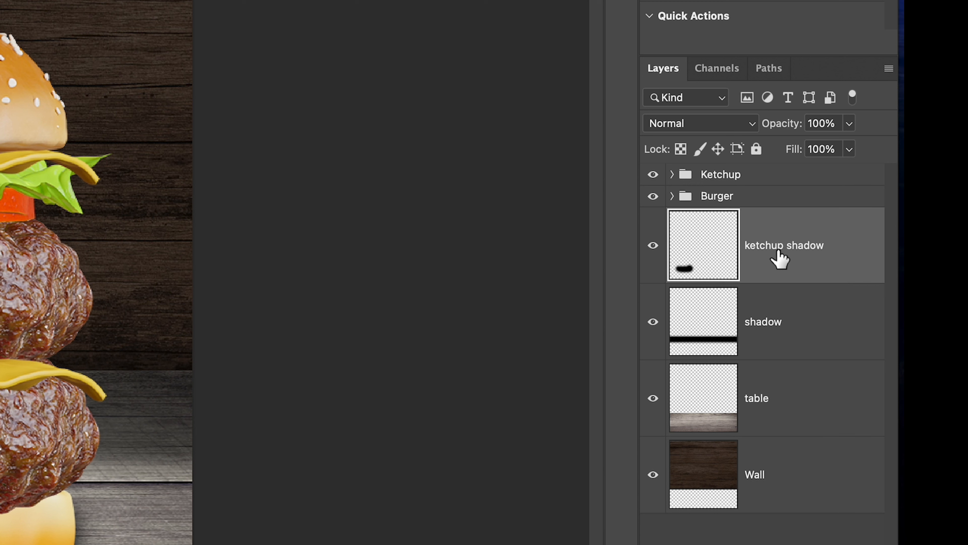
left_click_drag(780, 260, 725, 182)
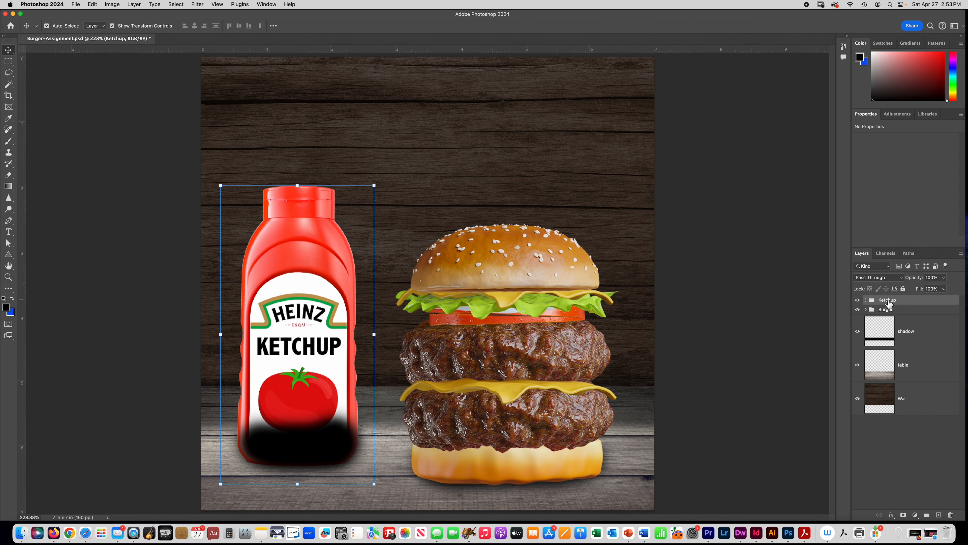
left_click(866, 300)
left_click(933, 323)
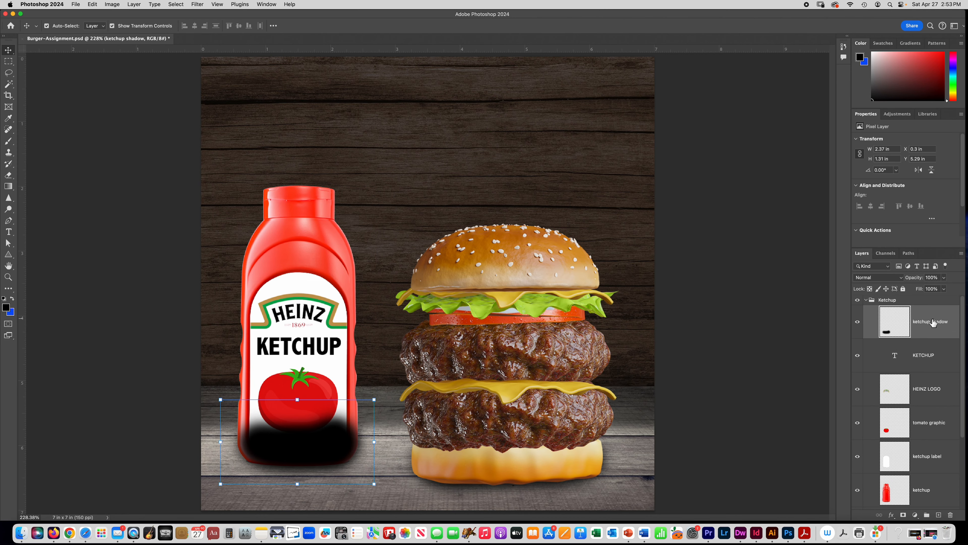
left_click_drag(931, 323, 930, 399)
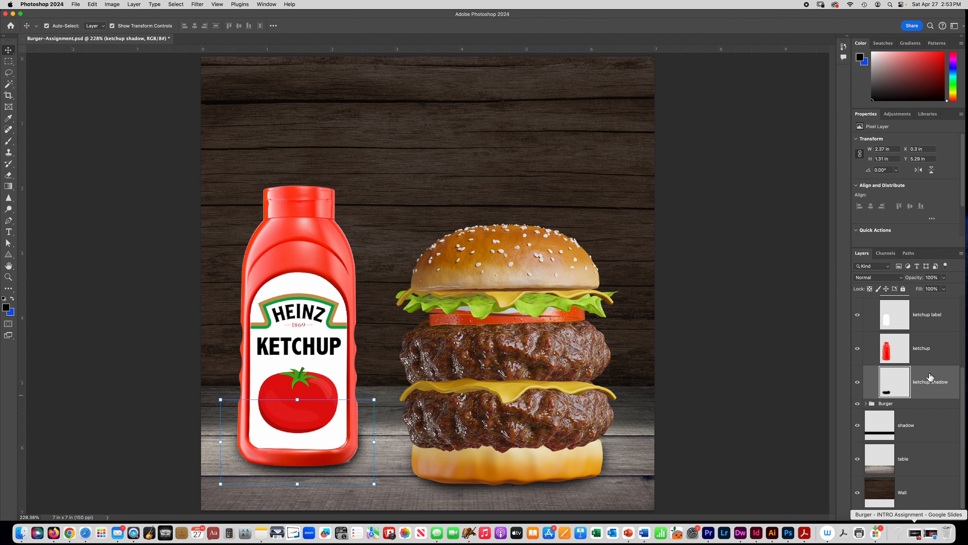
scroll(950, 373, "up", 5)
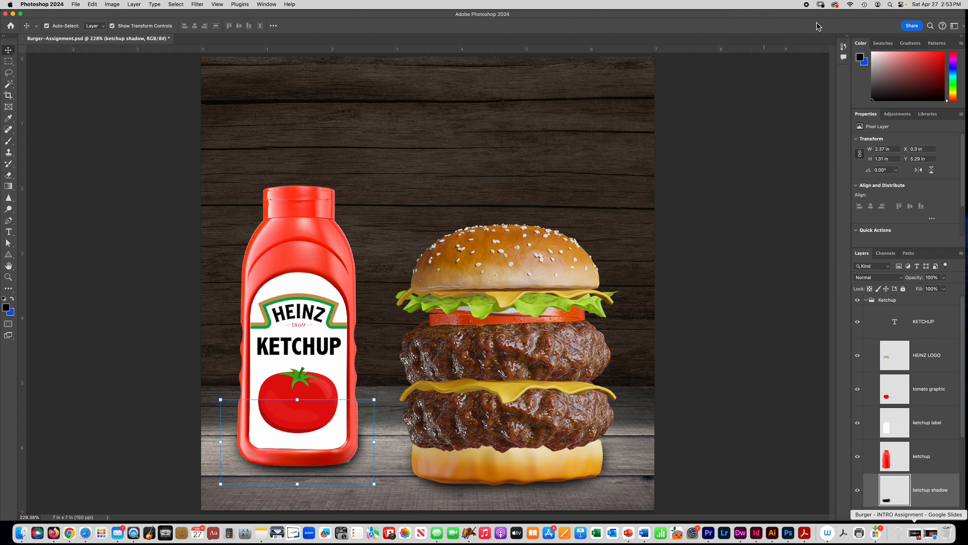
left_click(866, 299)
- Group the shadow, table and Wall layers, and name the group BAckground
left_click(921, 334)
left_click(916, 368)
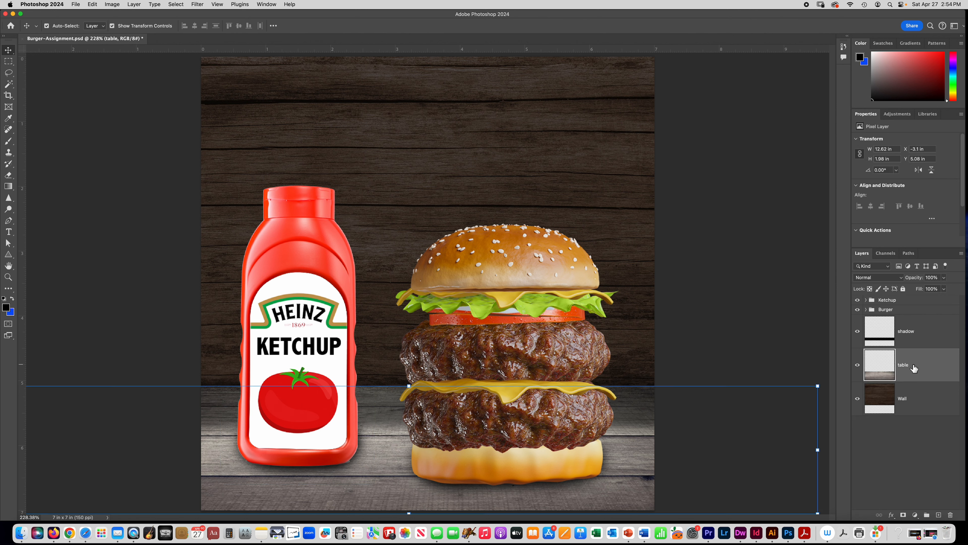
left_click(920, 407)
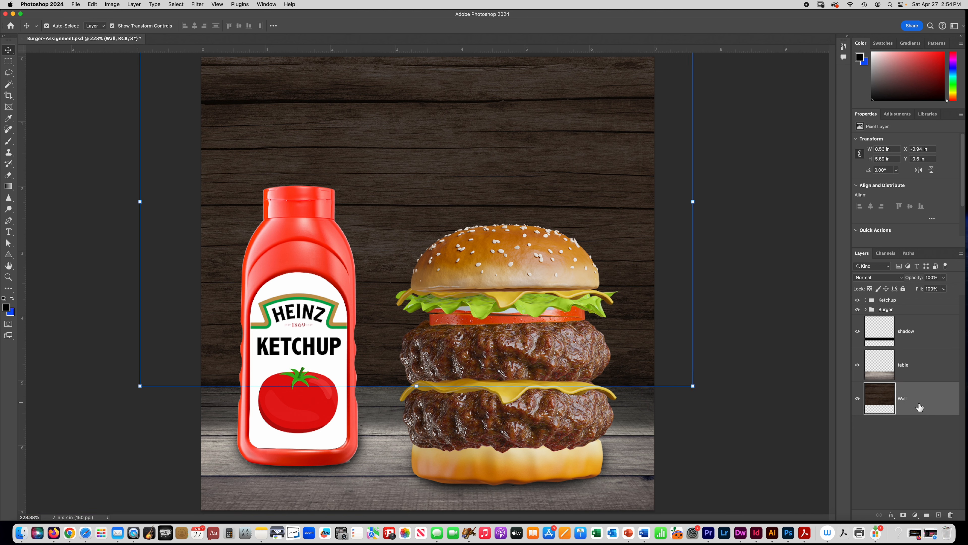
left_click(928, 340, "shift")
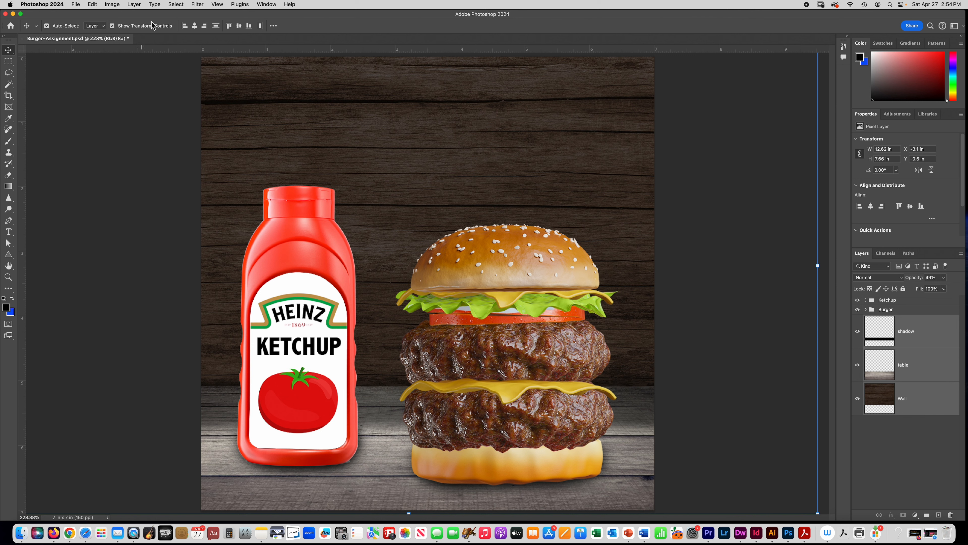
left_click(133, 4)
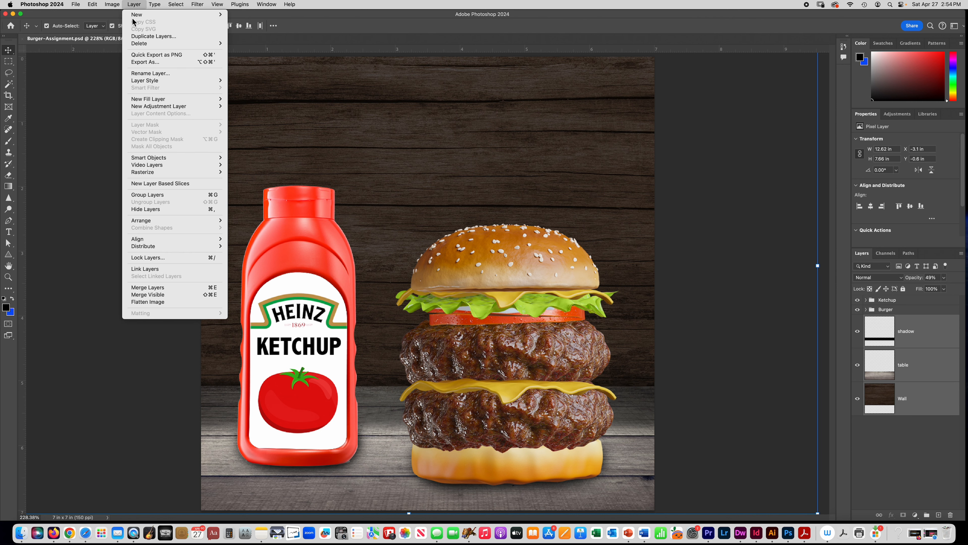
left_click(211, 196)
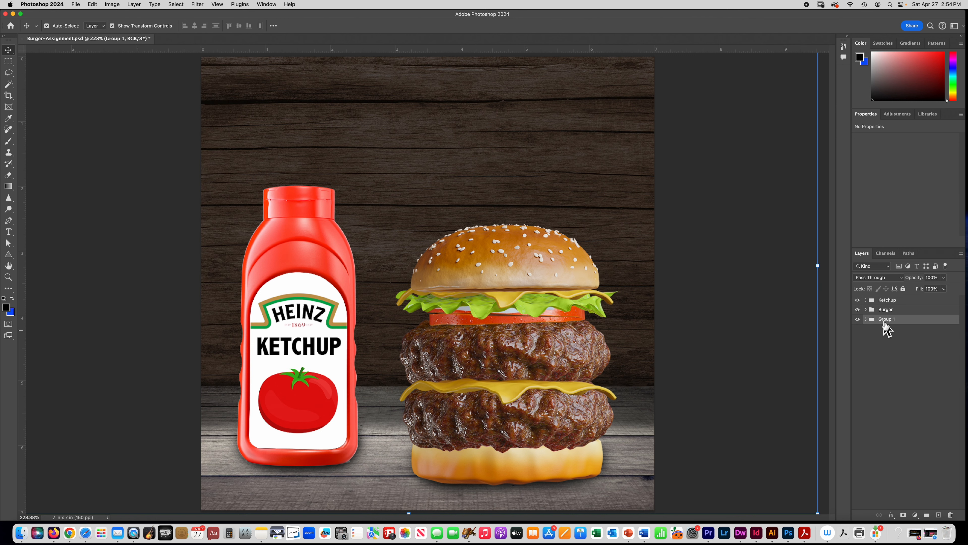
left_click(885, 322)
double_click(885, 323)
type("BAckground")
key("Return")
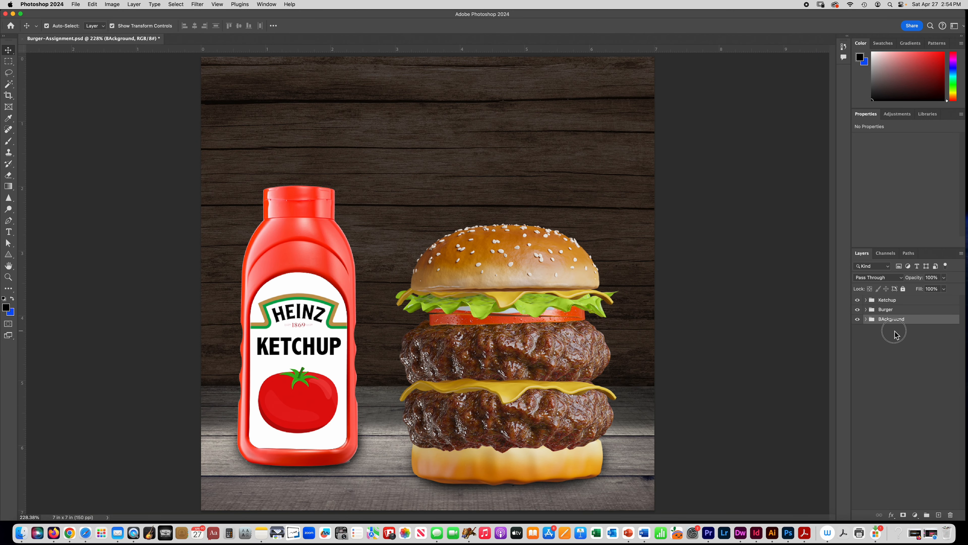
- Expand the BAckground group to examine its layers and select the Wall layer
left_click(895, 334)
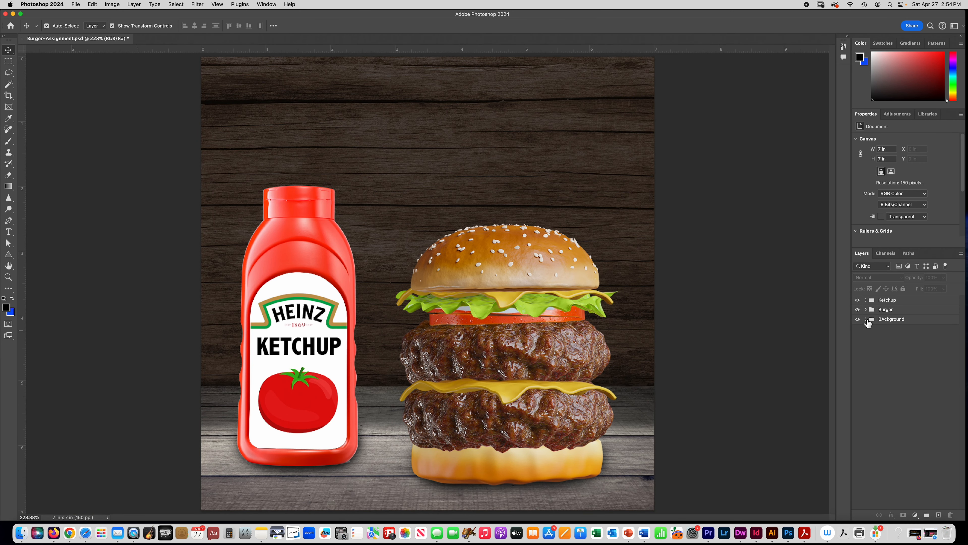
left_click(866, 319)
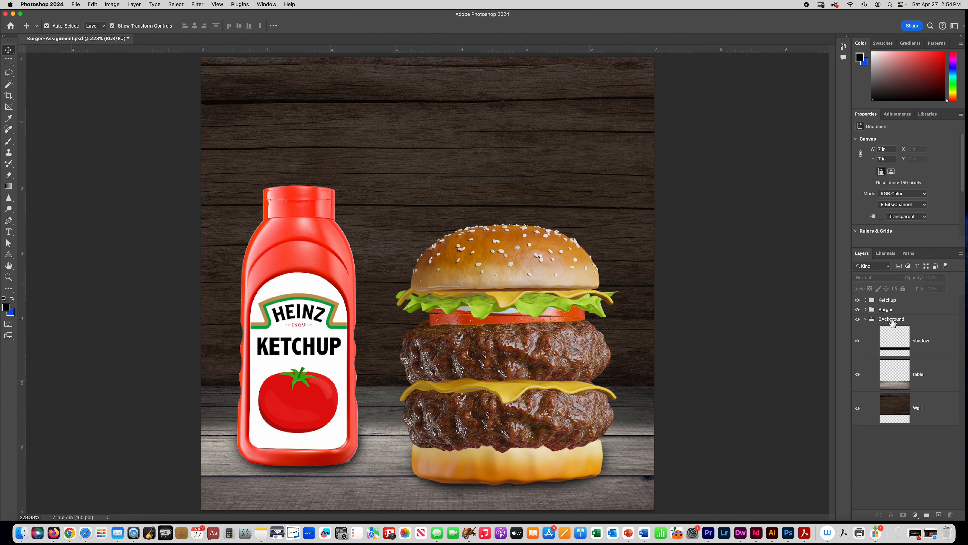
left_click(920, 408)
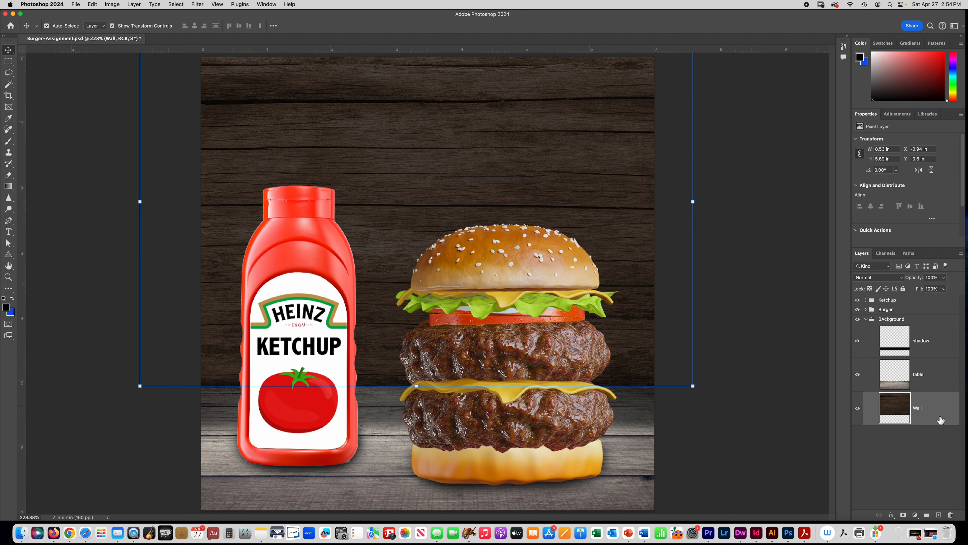
- Colorize the Wall layer blue with Hue/Saturation, using hue 203 and saturation 74
left_click(117, 6)
mouse_move(125, 26)
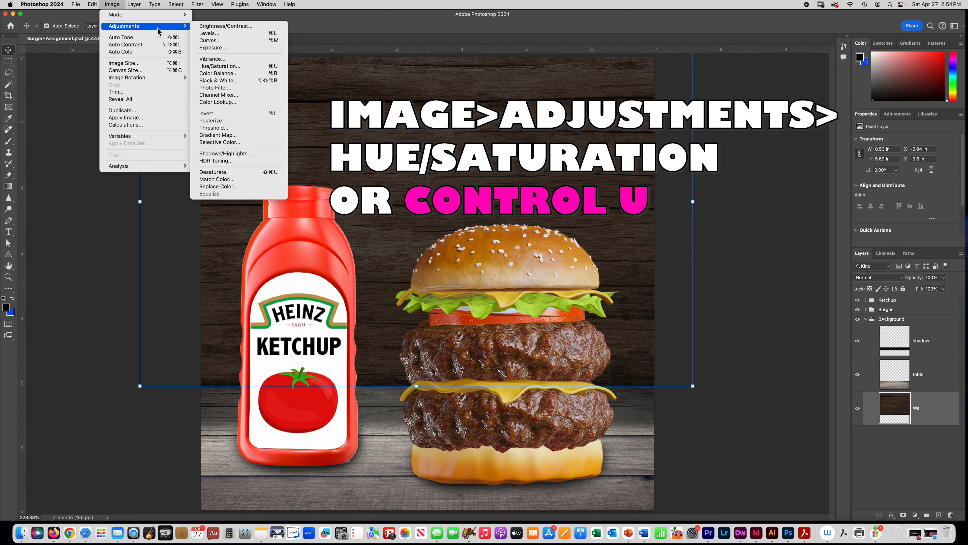
left_click(271, 67)
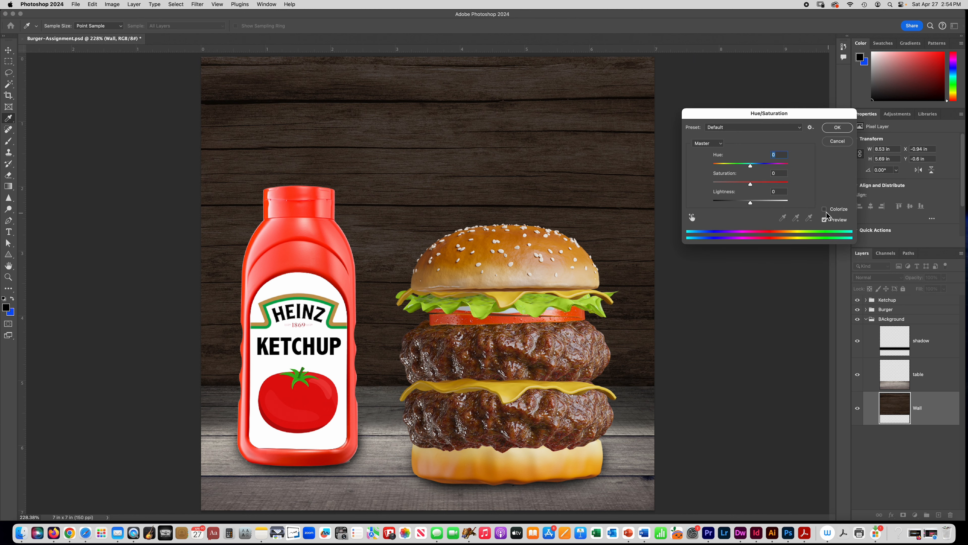
left_click(825, 209)
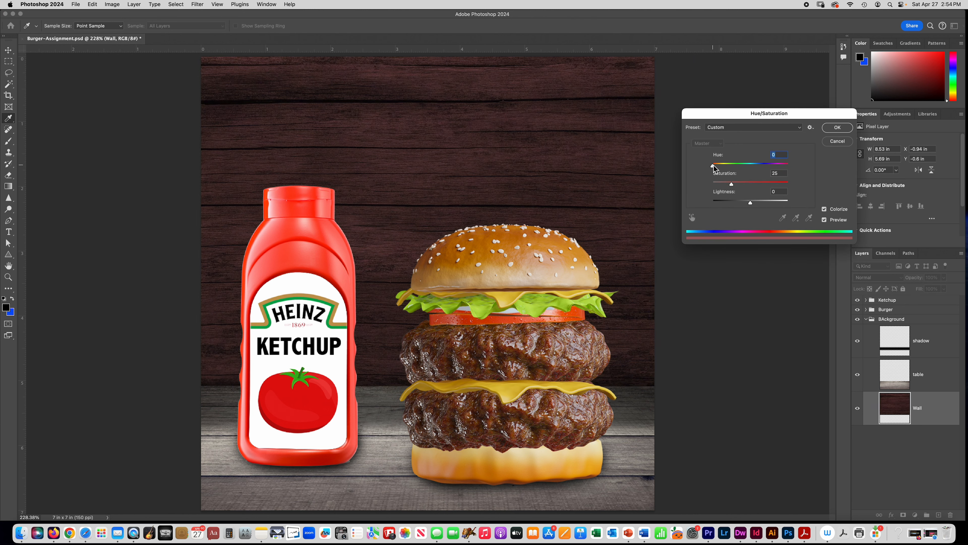
left_click_drag(714, 166, 769, 185)
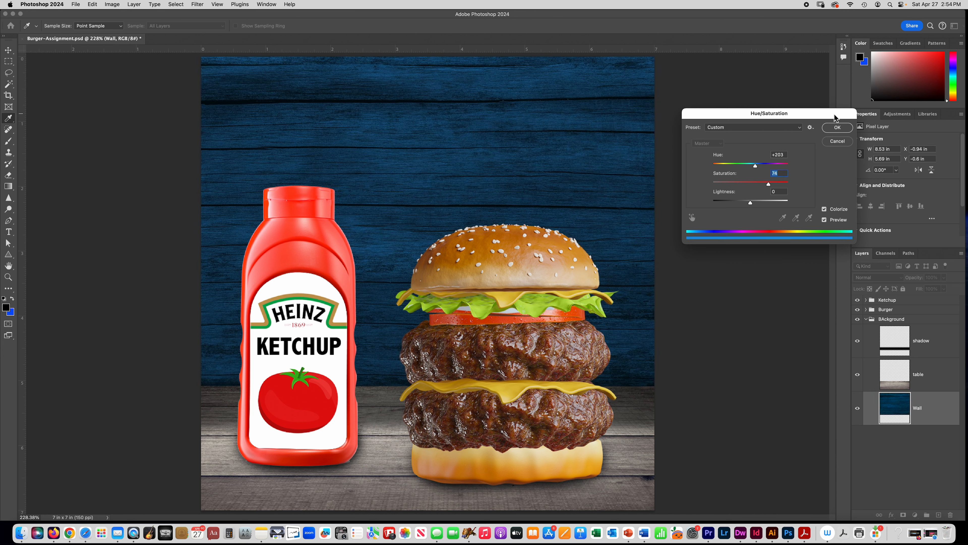
left_click(837, 128)
key("v")
- Colorize the table layer teal green with a Hue/Saturation adjustment
left_click(925, 378)
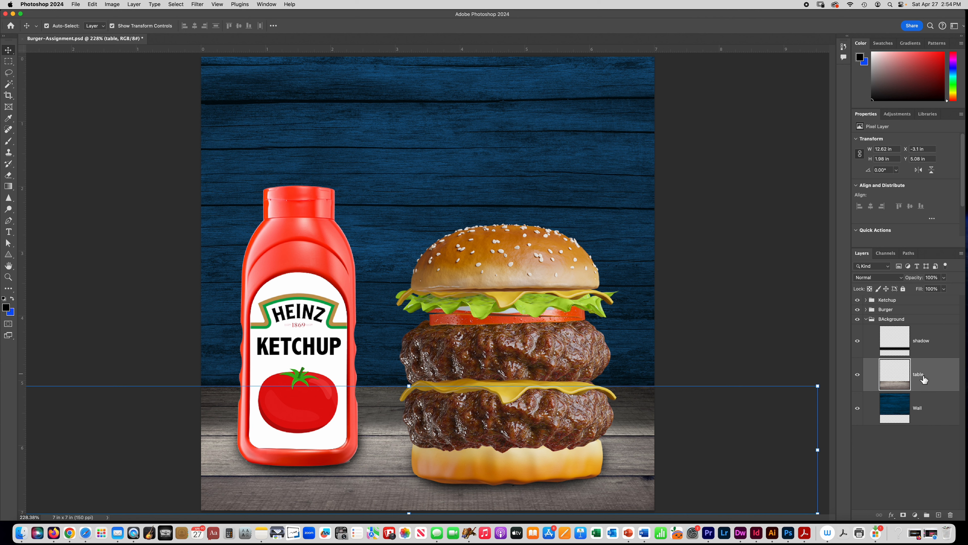
key("super+u")
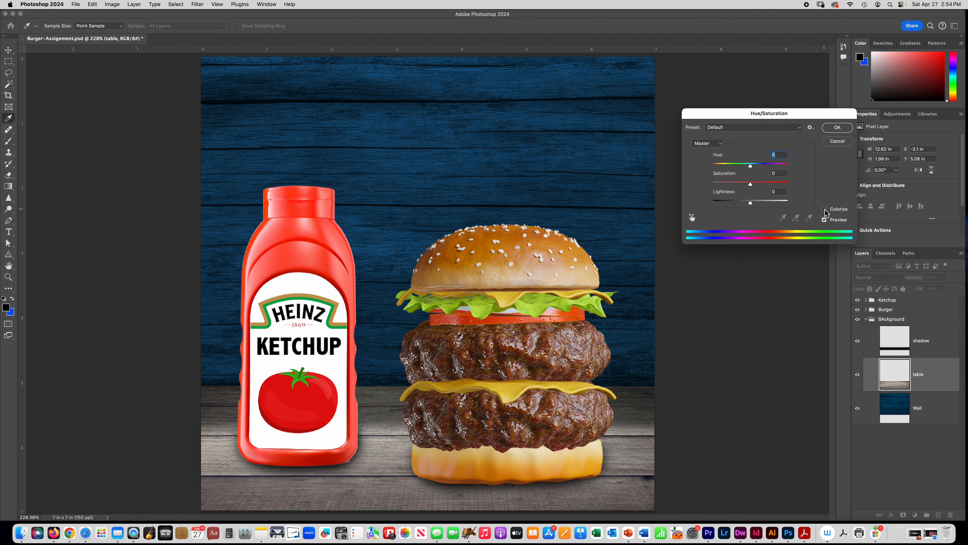
left_click(824, 210)
left_click_drag(717, 169, 759, 168)
left_click_drag(750, 202, 750, 169)
left_click(836, 128)
key("v")
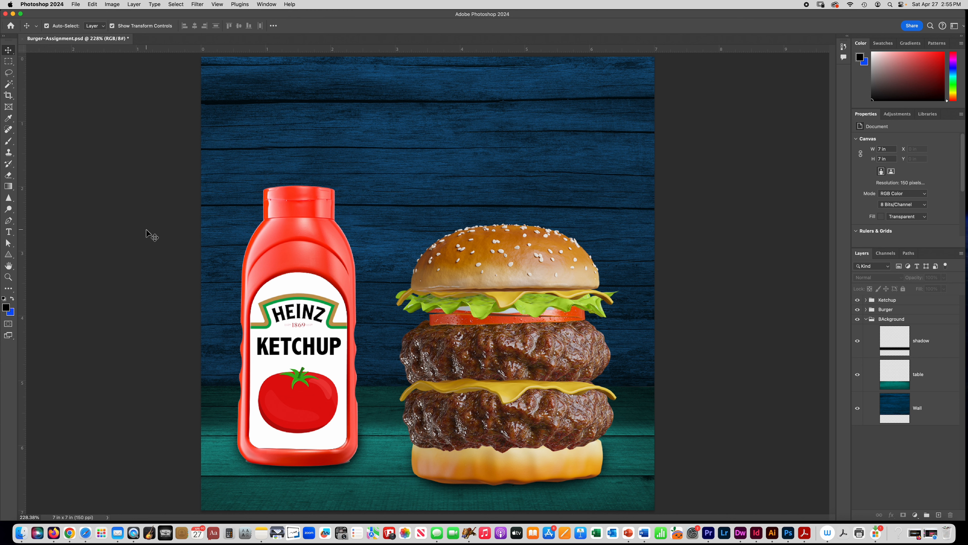
- Add the creator's name as a 24 pt text line on the wall above the burger
left_click(8, 231)
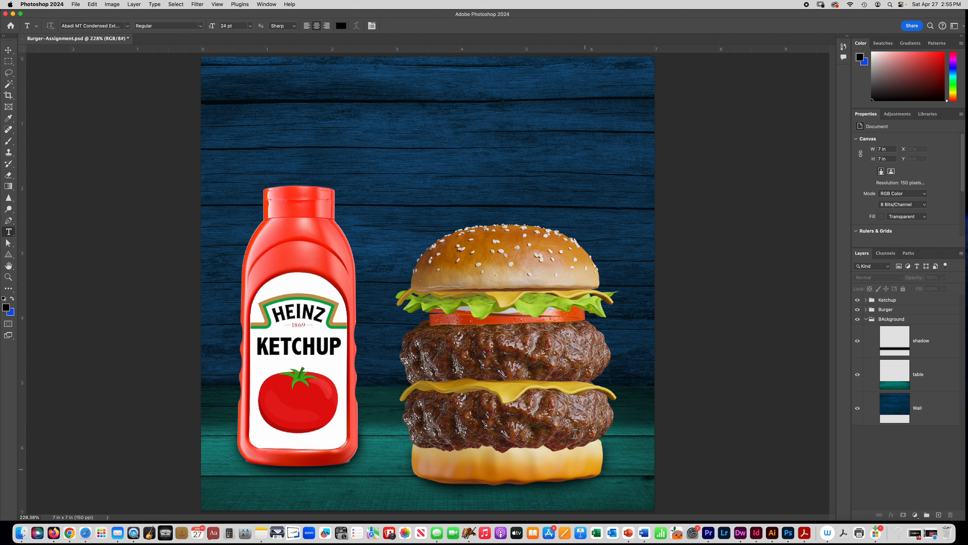
left_click(525, 76)
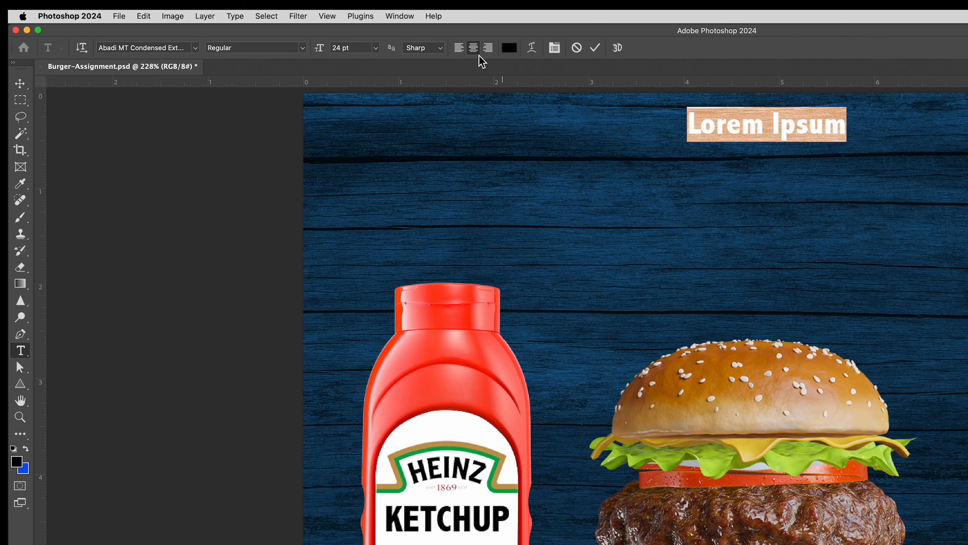
type("Mrs. Oakes")
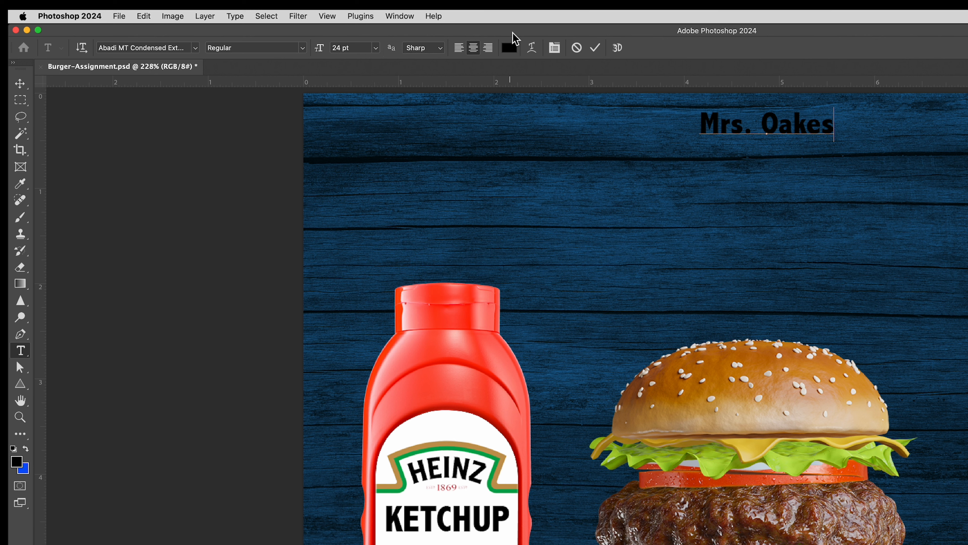
left_click(595, 48)
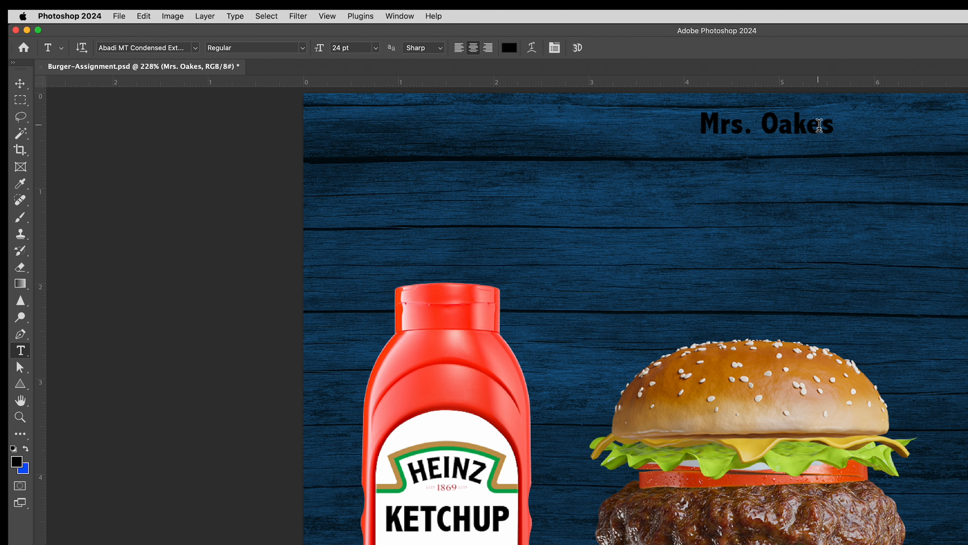
- Change the color of the name text to cyan, 00ffff
left_click_drag(834, 126, 761, 123)
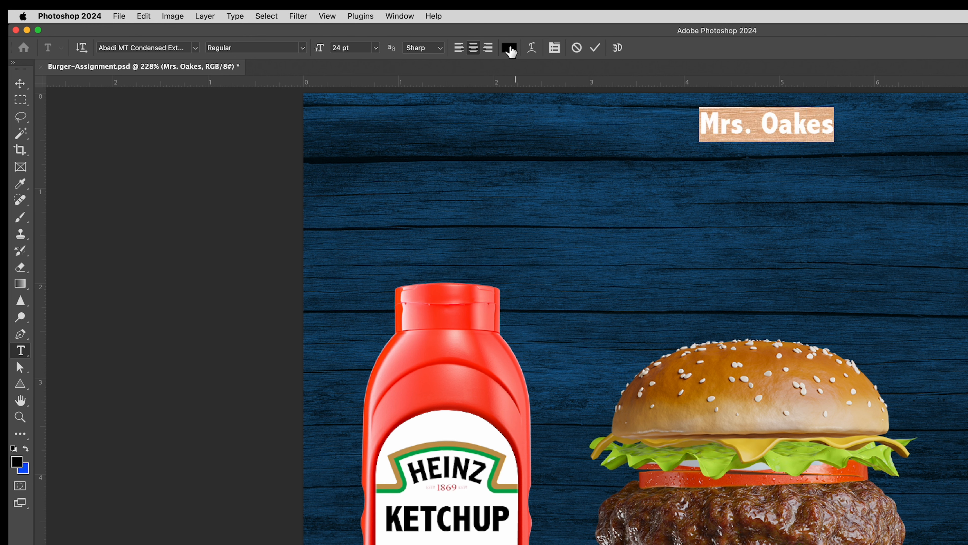
left_click(509, 48)
left_click_drag(493, 201, 537, 191)
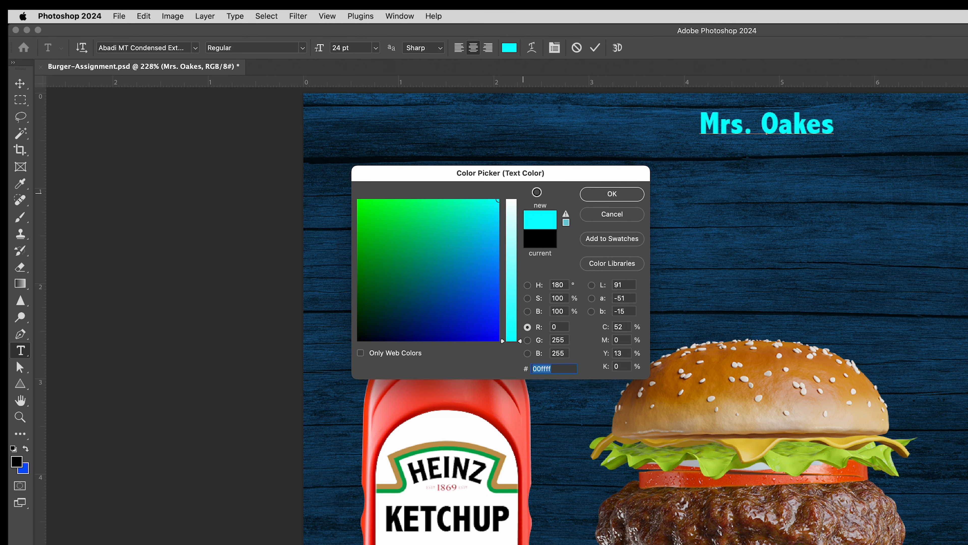
left_click(611, 193)
- Move the name text into the upper-right corner of the image and deselect it
left_click(20, 83)
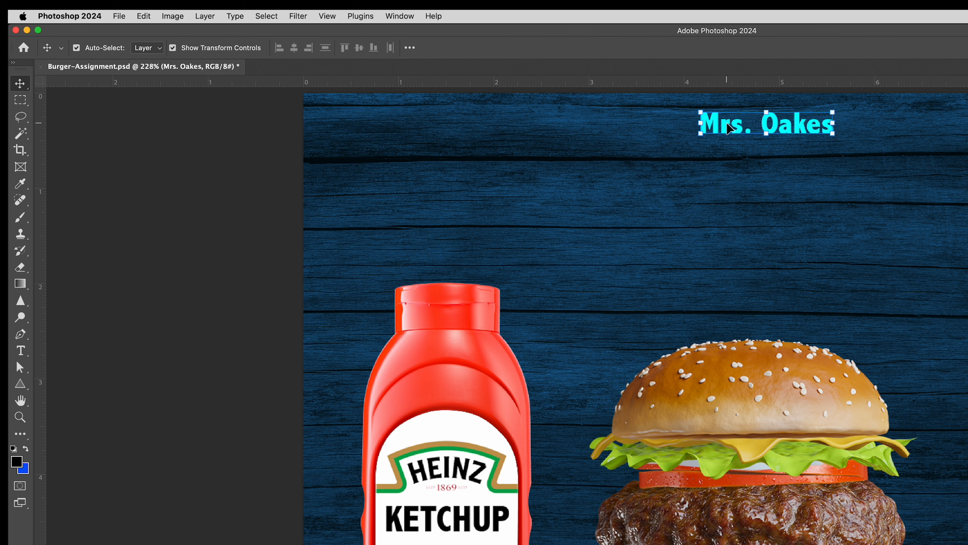
left_click_drag(729, 126, 844, 122)
left_click(151, 207)
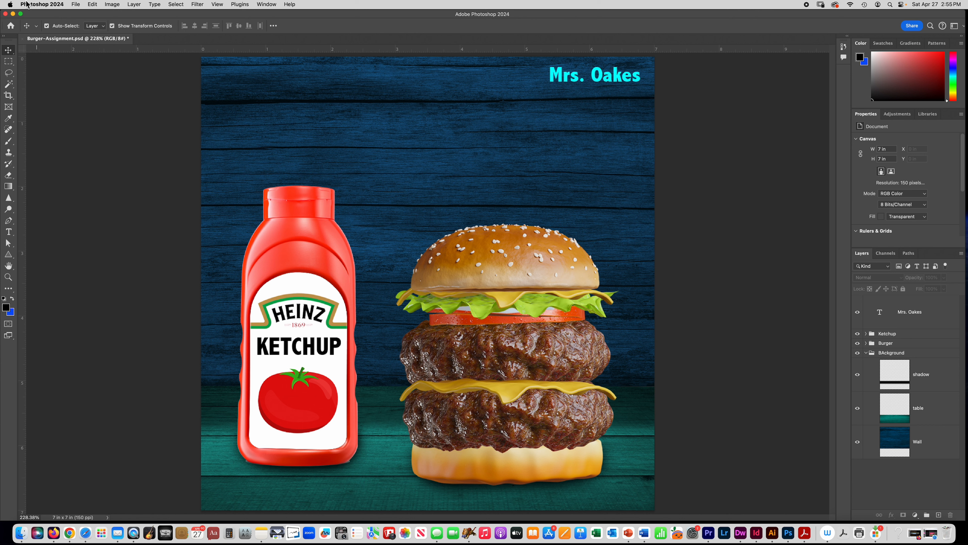
- Save the layered Burger-Assignment.psd and collapse the BAckground group
left_click(76, 4)
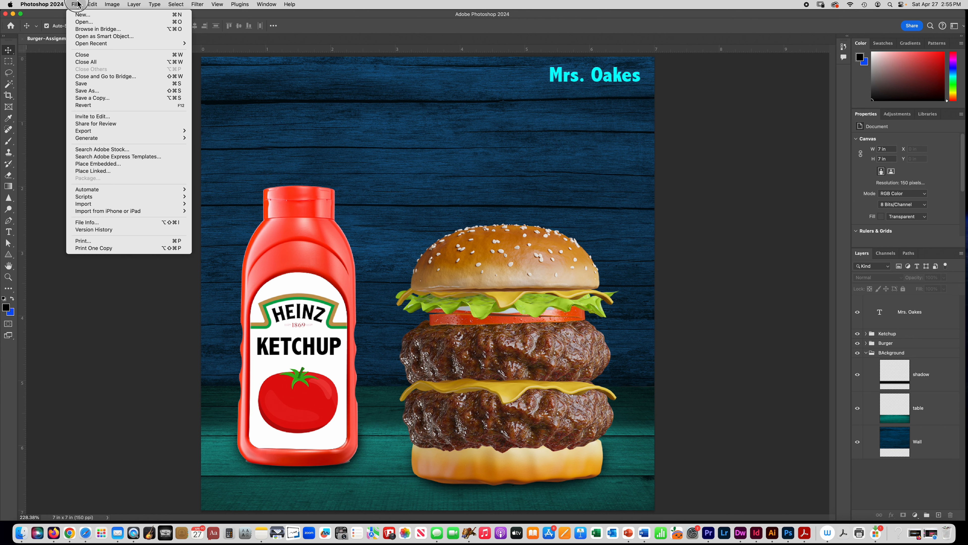
left_click(91, 85)
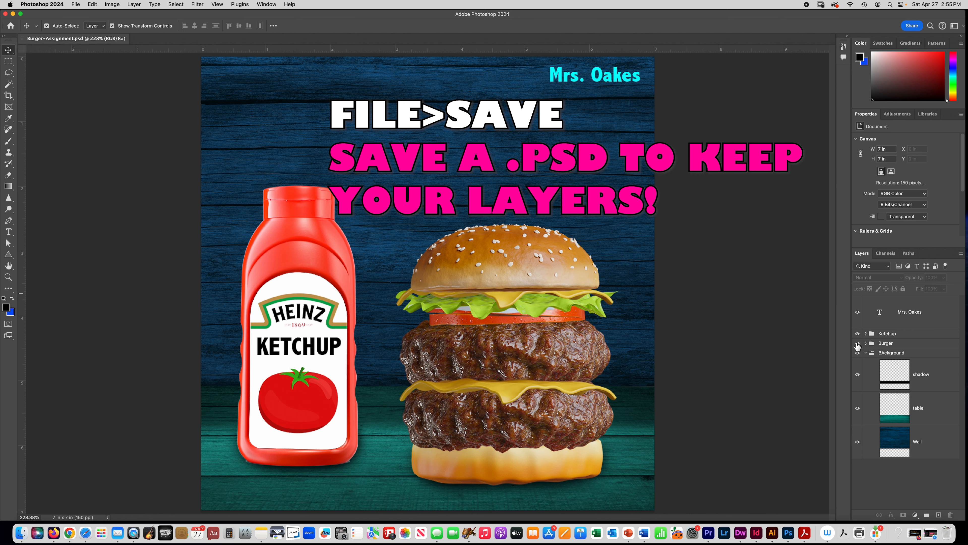
left_click(866, 354)
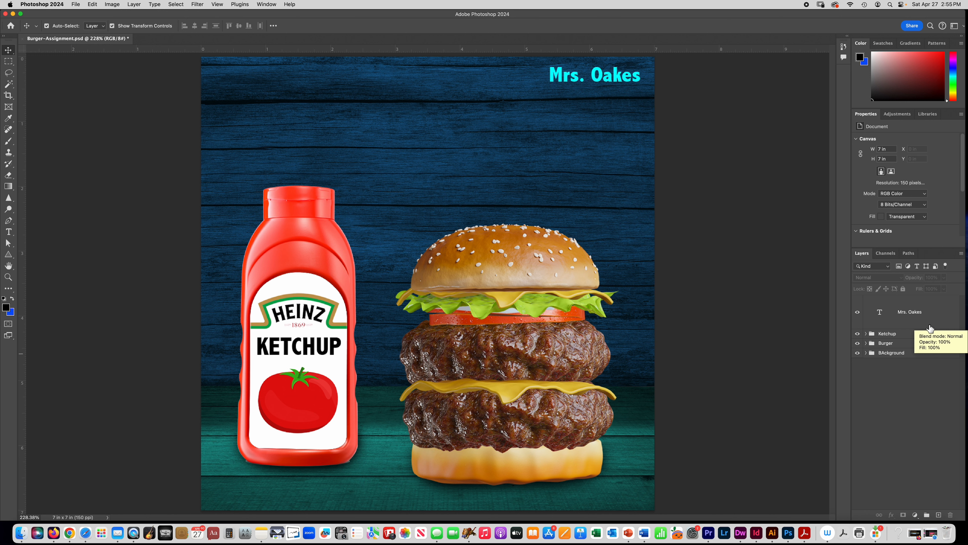
left_click(76, 5)
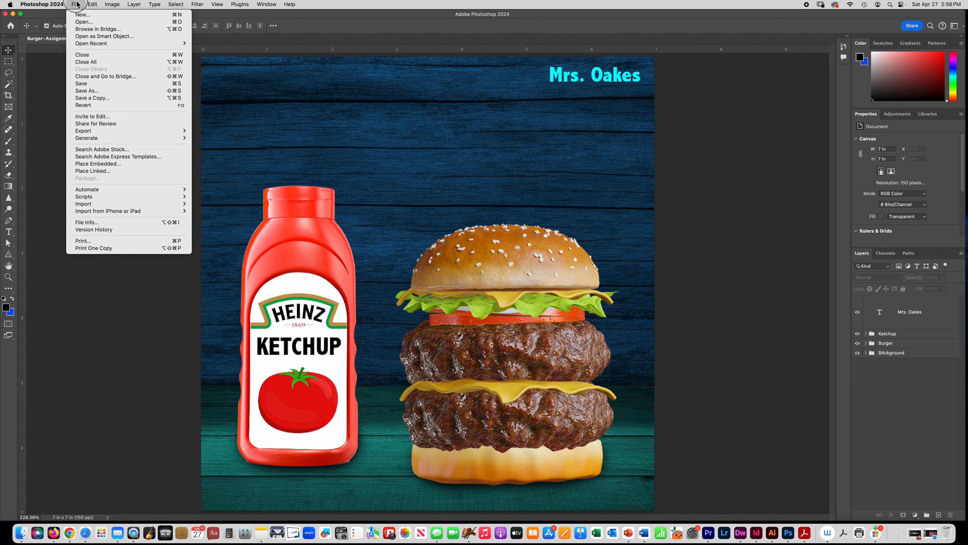
left_click(81, 85)
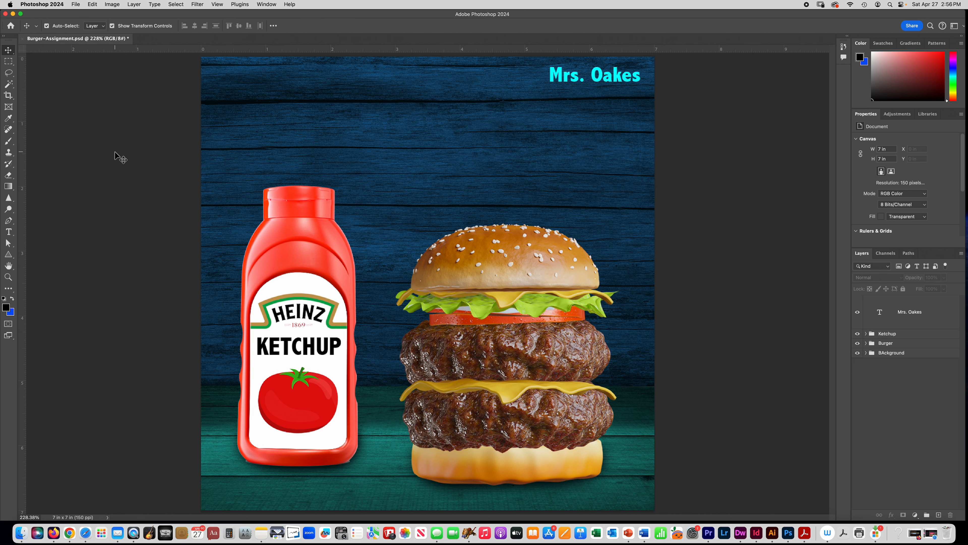
- Save a copy of the image in JPEG format as Burger-Assignment.jpg in iCloud Drive
left_click(77, 5)
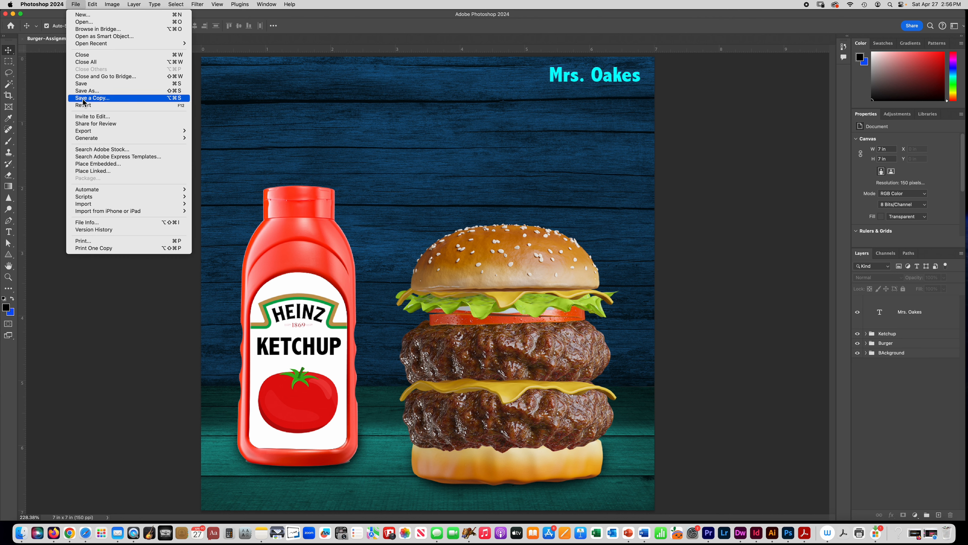
left_click(101, 101)
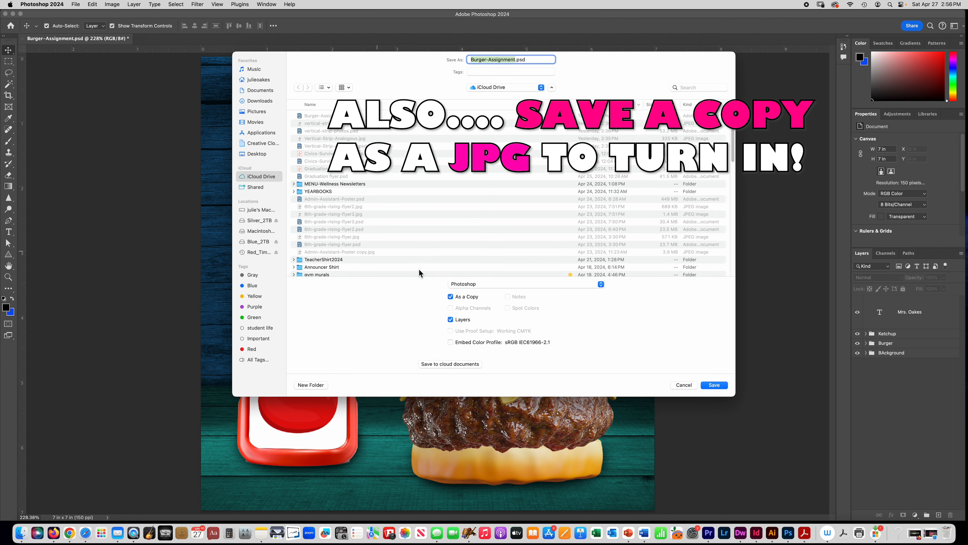
left_click(465, 284)
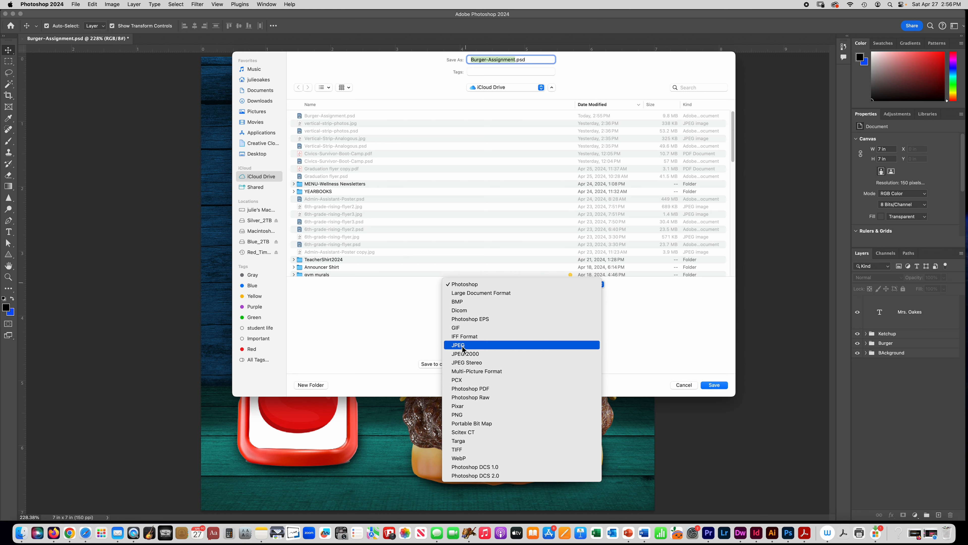
left_click(459, 345)
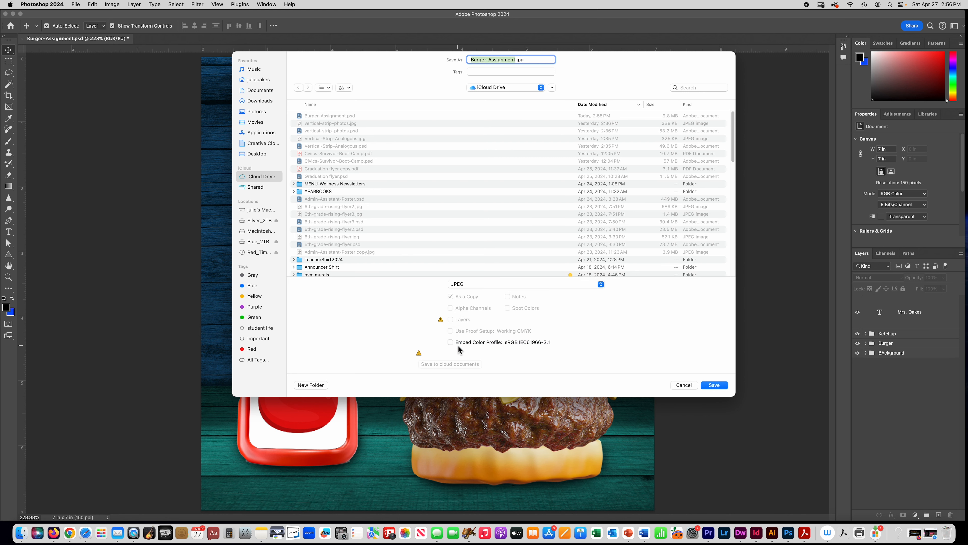
left_click(713, 384)
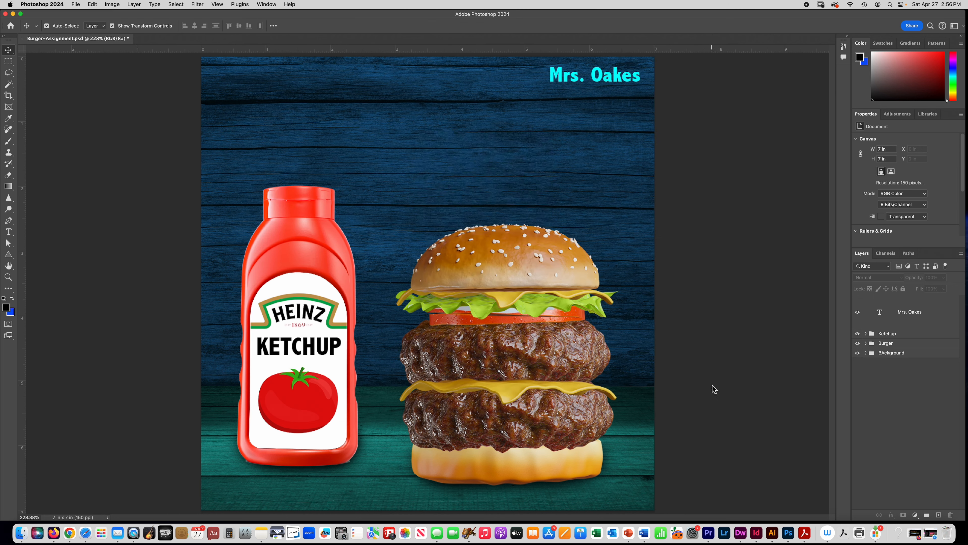